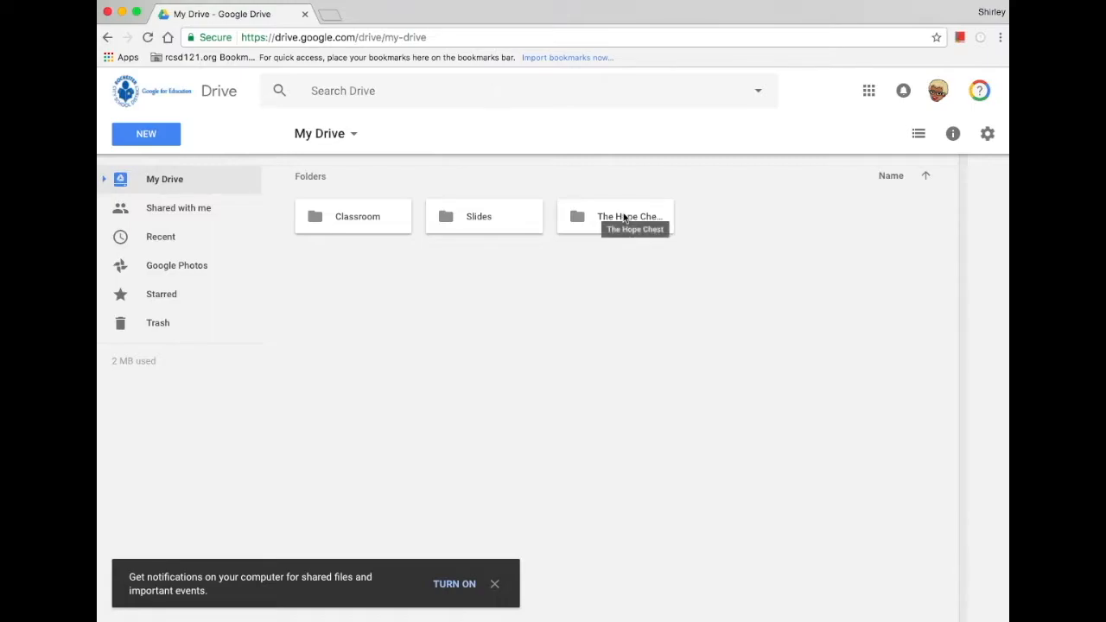
# Step: Create a new Google Form inside the folder The Hope Chest
pyautogui.click(604, 218)
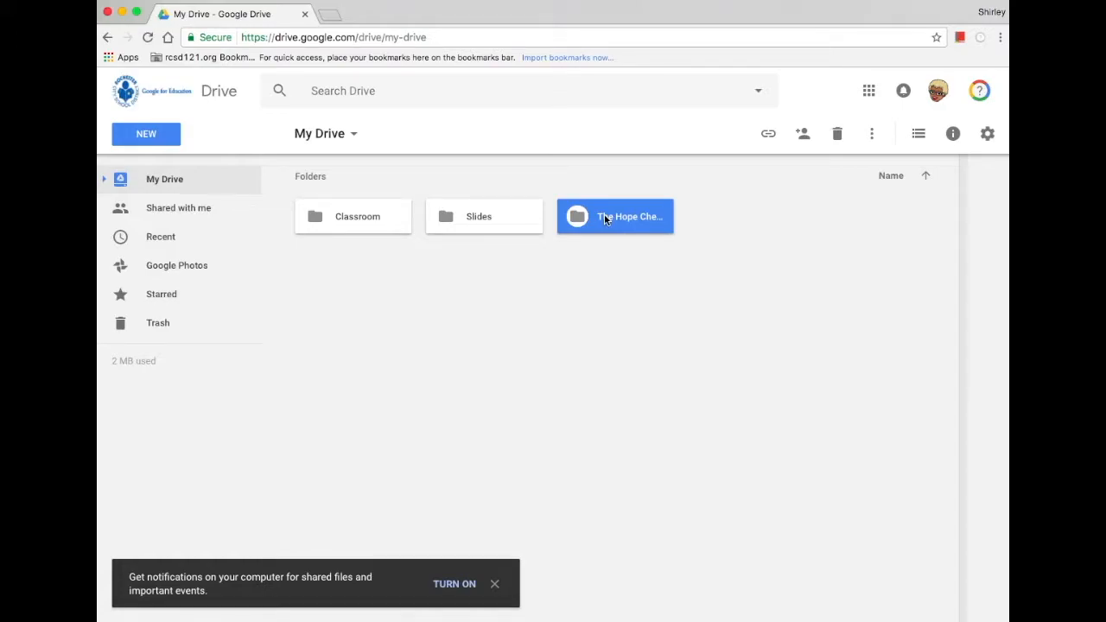
pyautogui.doubleClick(604, 218)
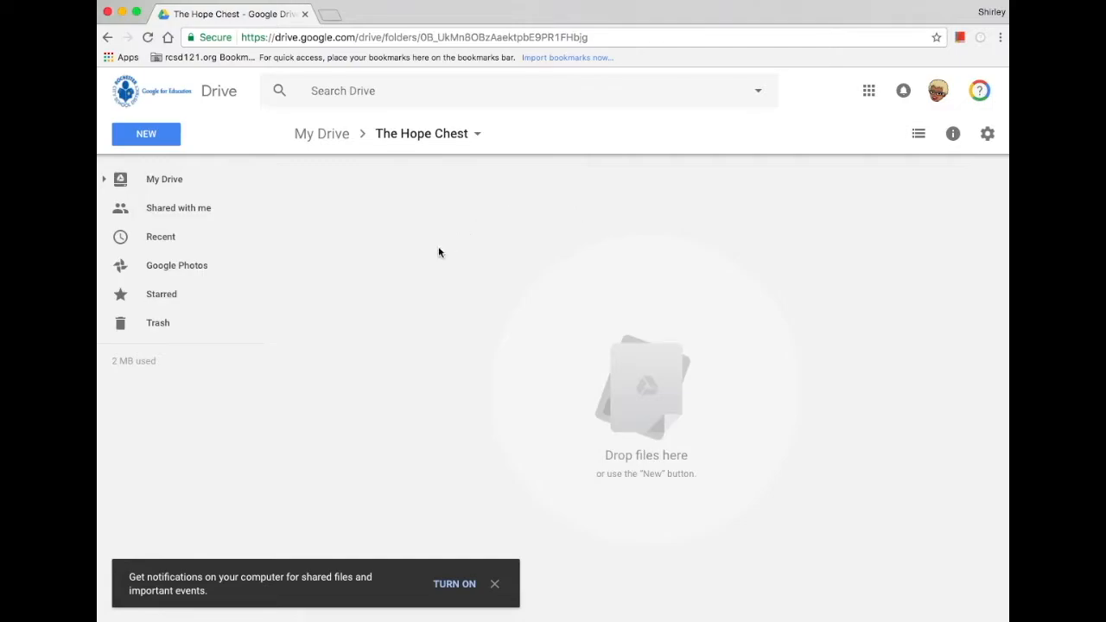
pyautogui.click(149, 134)
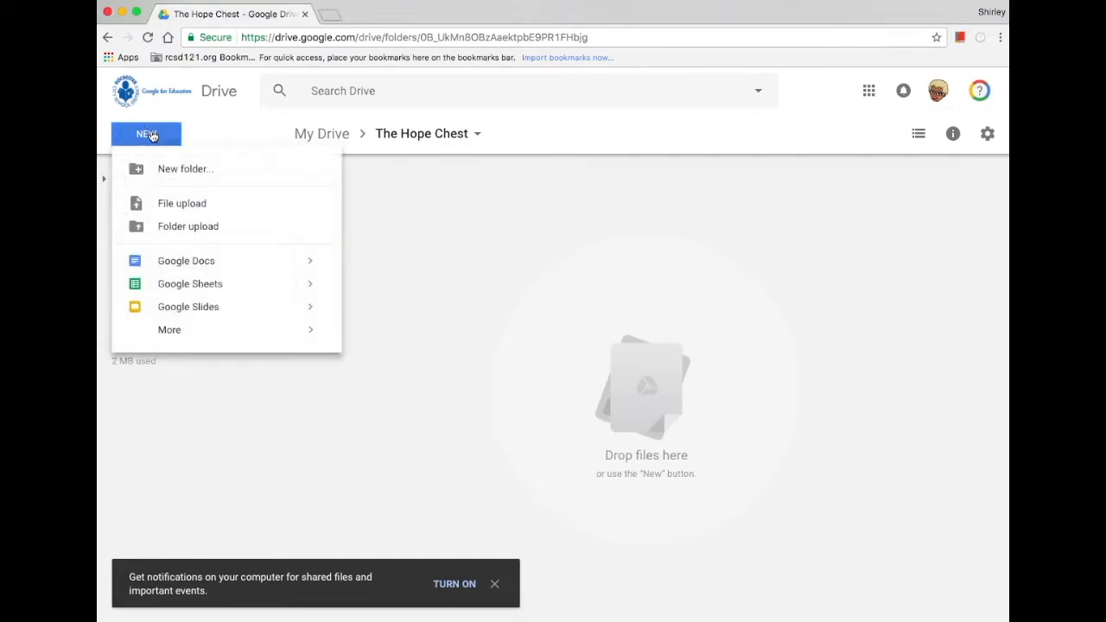
pyautogui.moveTo(164, 334)
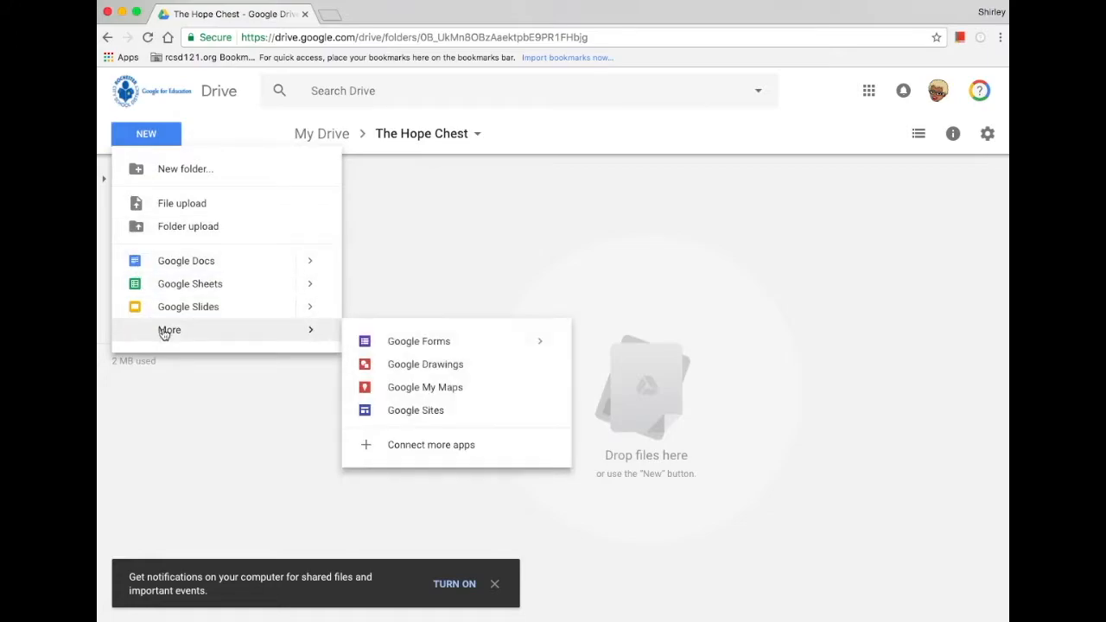
pyautogui.click(396, 344)
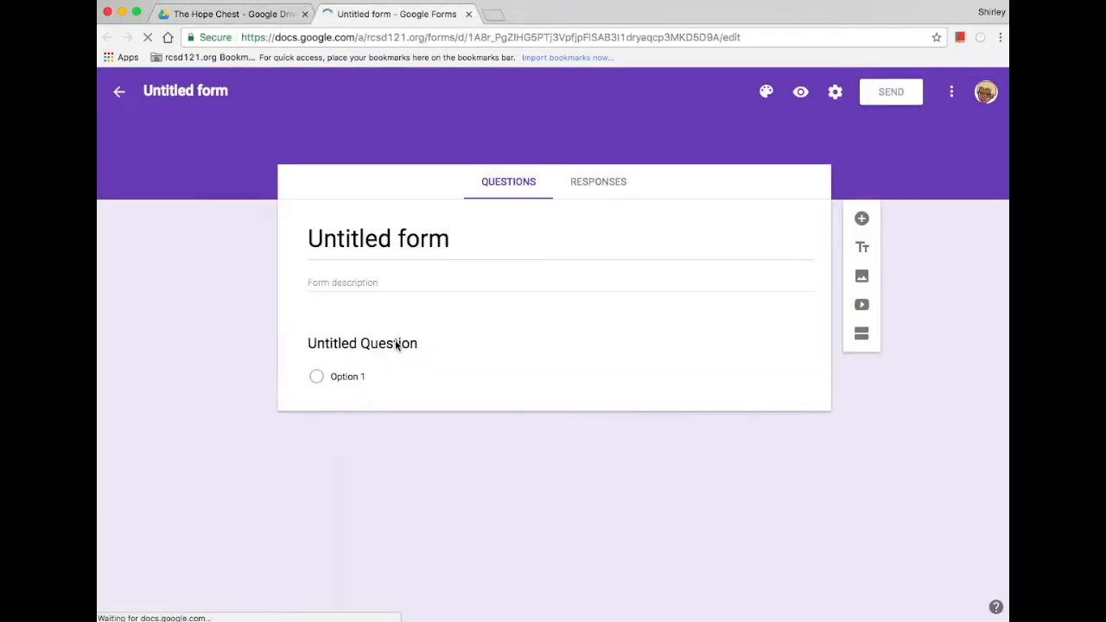
# Step: Name the form "The Hope Chest" and apply the same text as its title heading
pyautogui.click(200, 91)
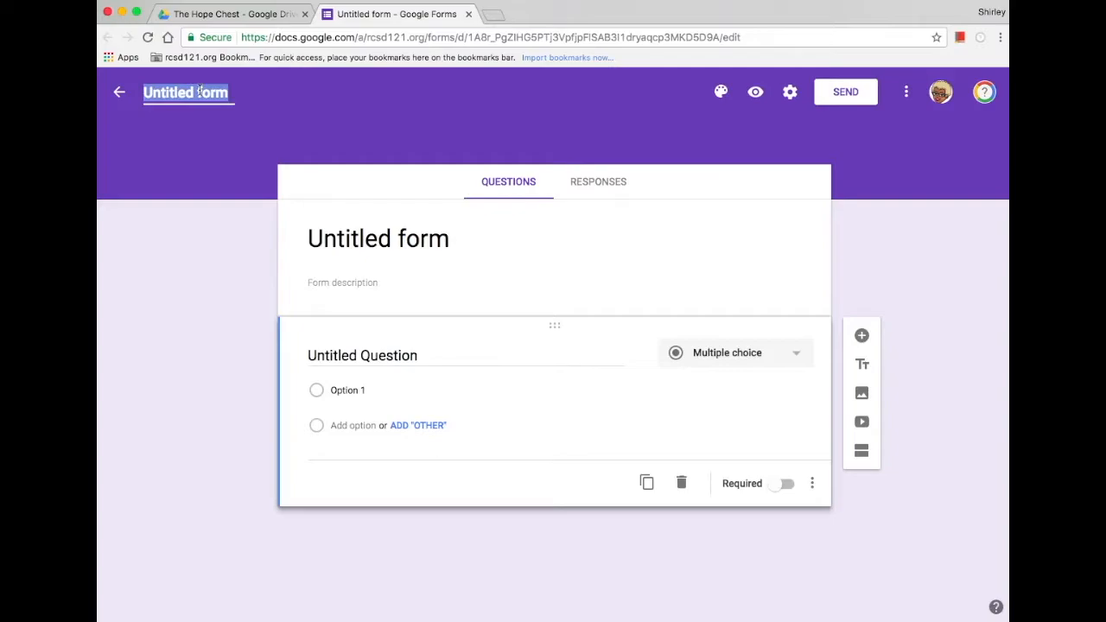
pyautogui.write('T')
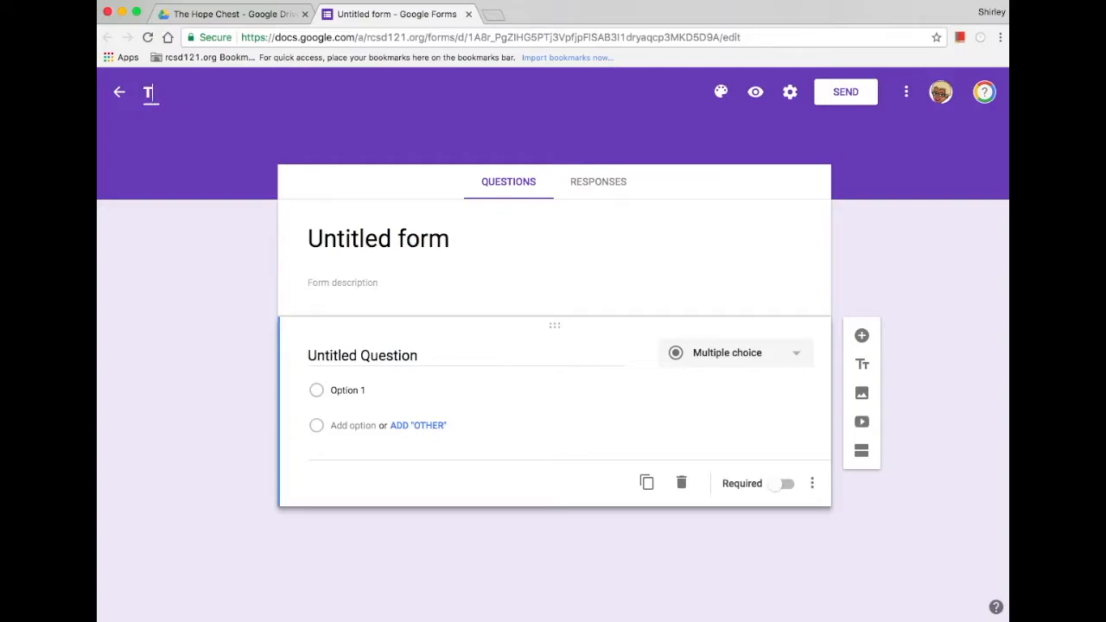
pyautogui.write('he Hope Chest')
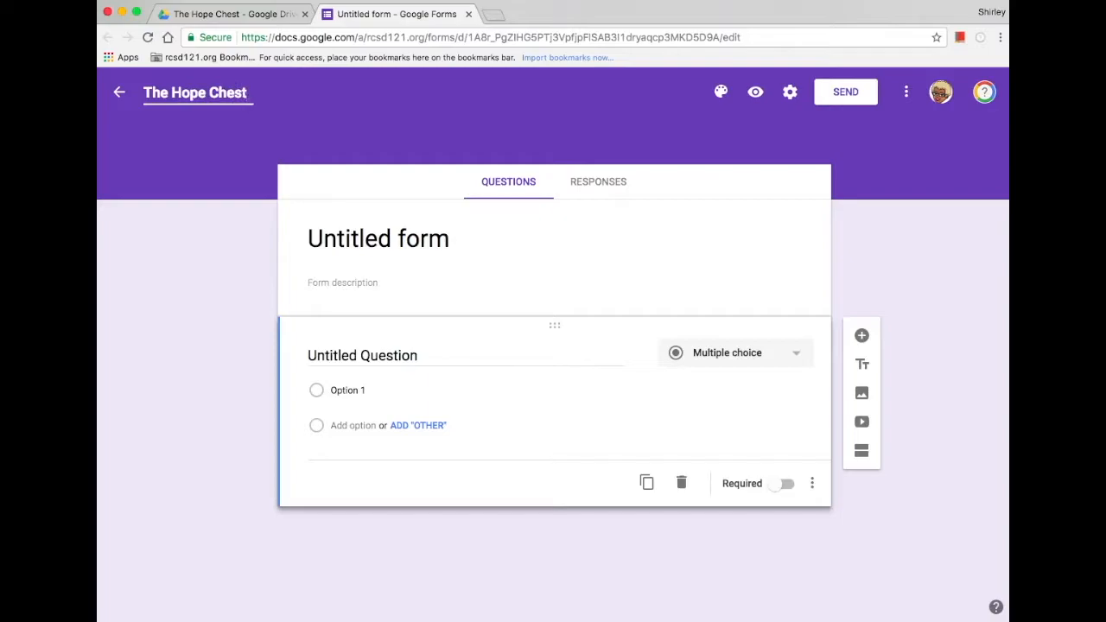
pyautogui.click(386, 238)
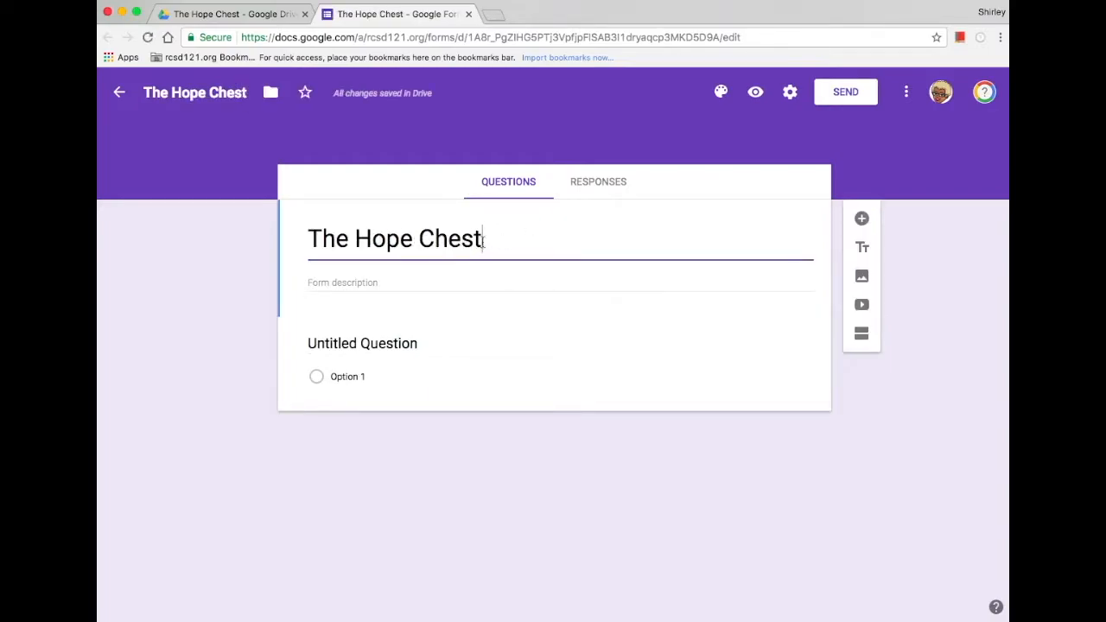
# Step: Turn the untitled question into a required short-answer question labelled "Name"
pyautogui.click(379, 346)
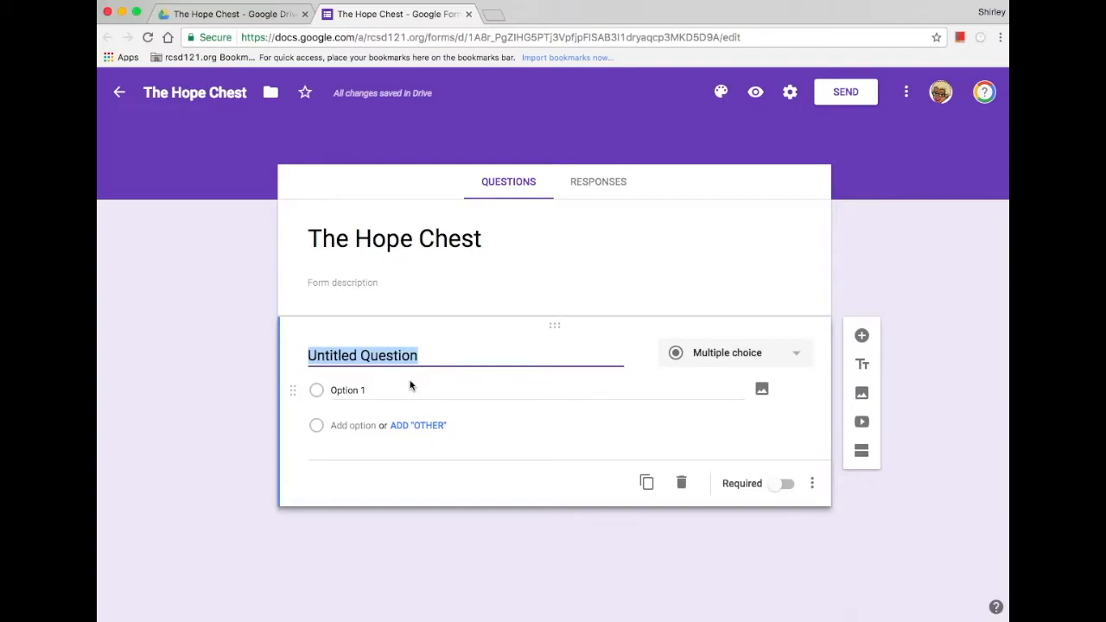
pyautogui.write('Name')
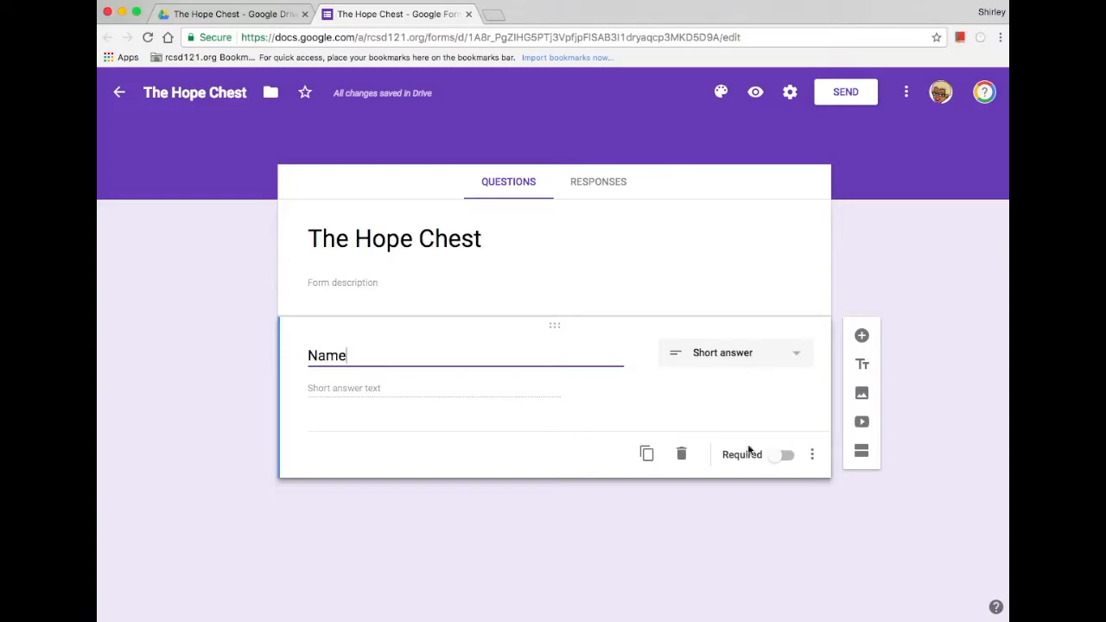
pyautogui.click(786, 456)
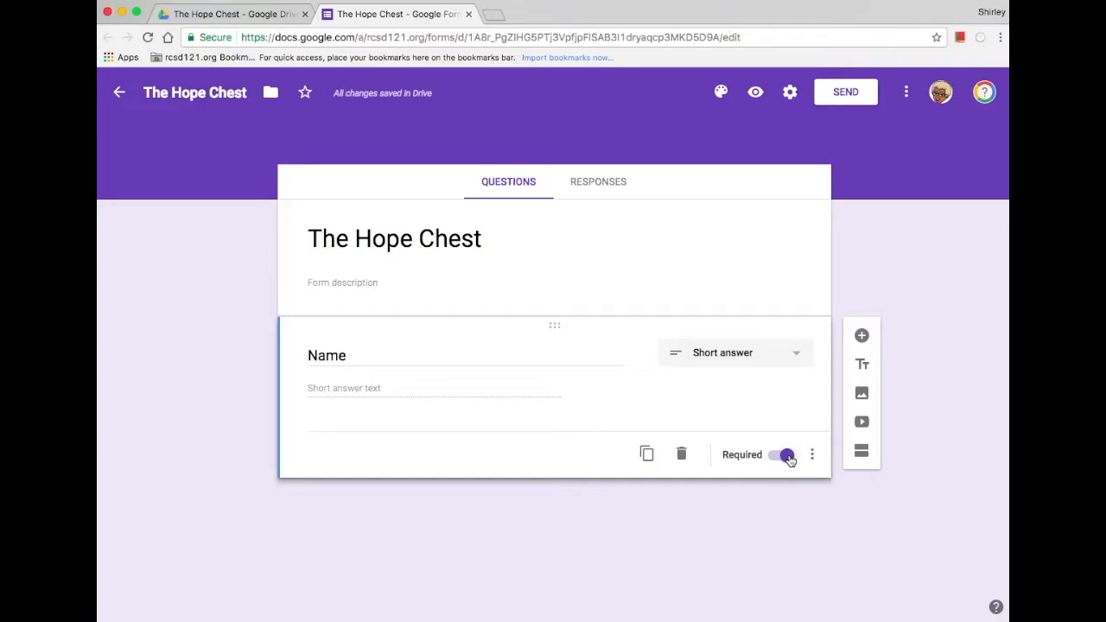
# Step: Add a checkboxes question reading "Which of the following describe Chloe's character?"
pyautogui.click(861, 337)
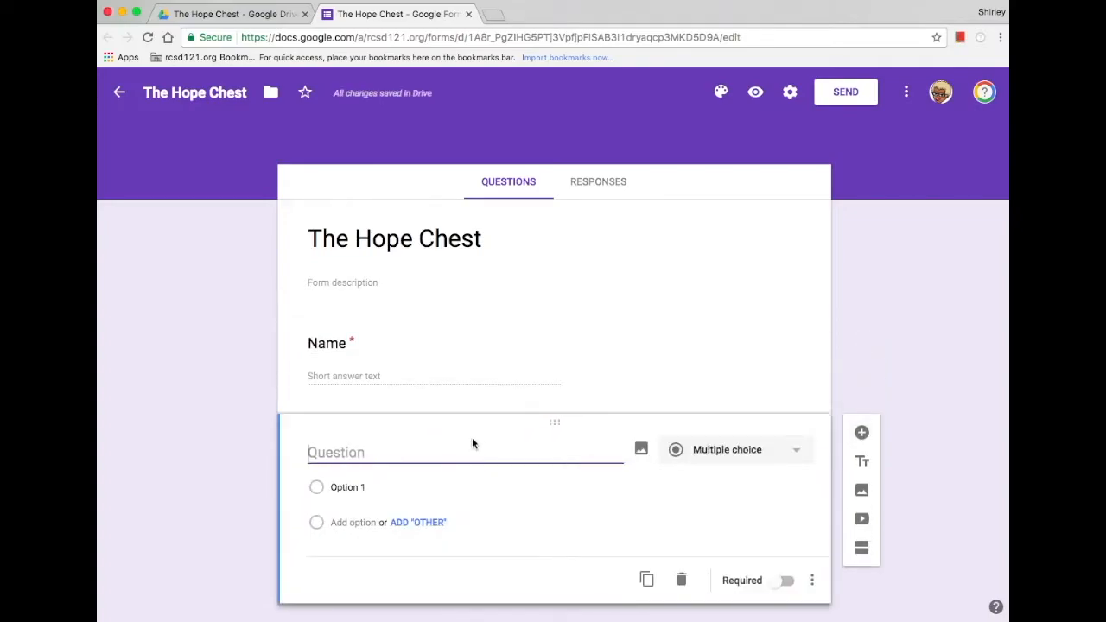
pyautogui.write("Which of the following describe Chloe's character?")
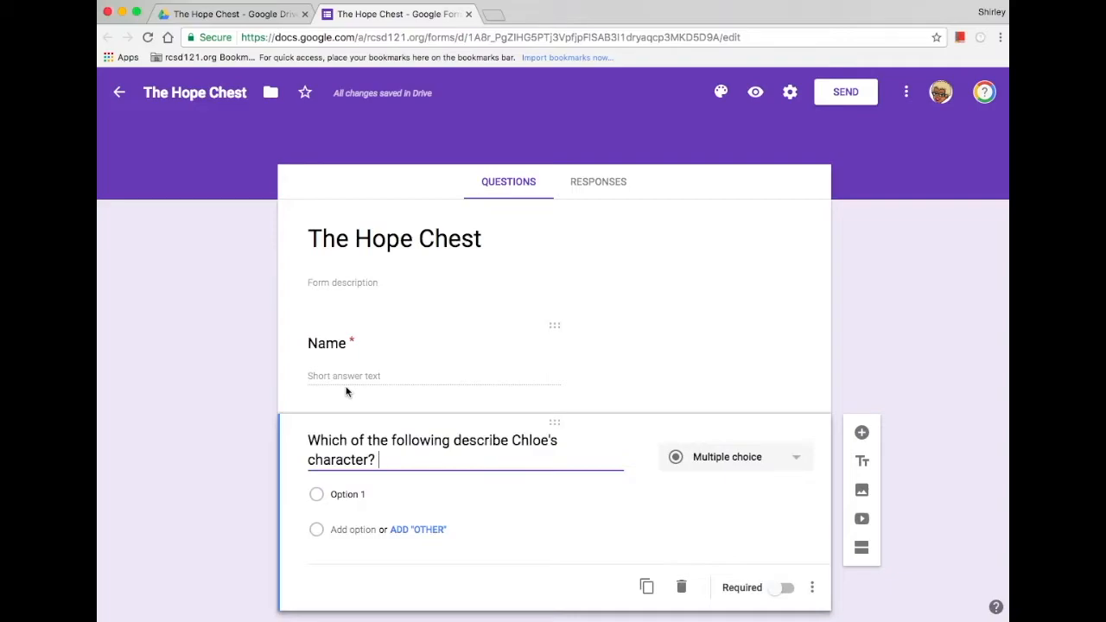
pyautogui.click(777, 457)
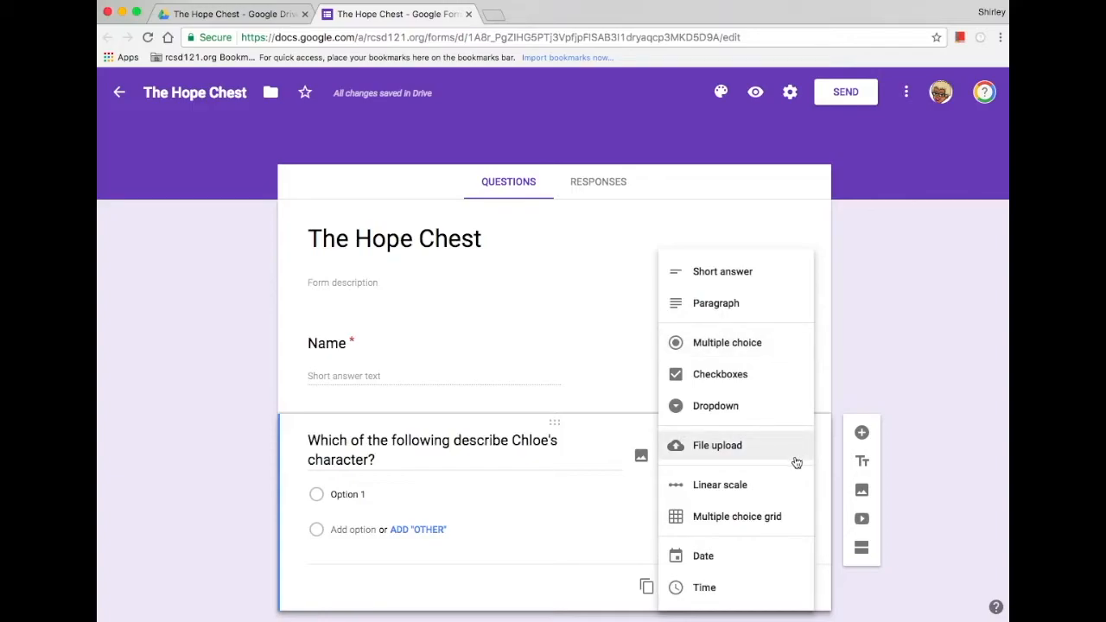
pyautogui.click(774, 386)
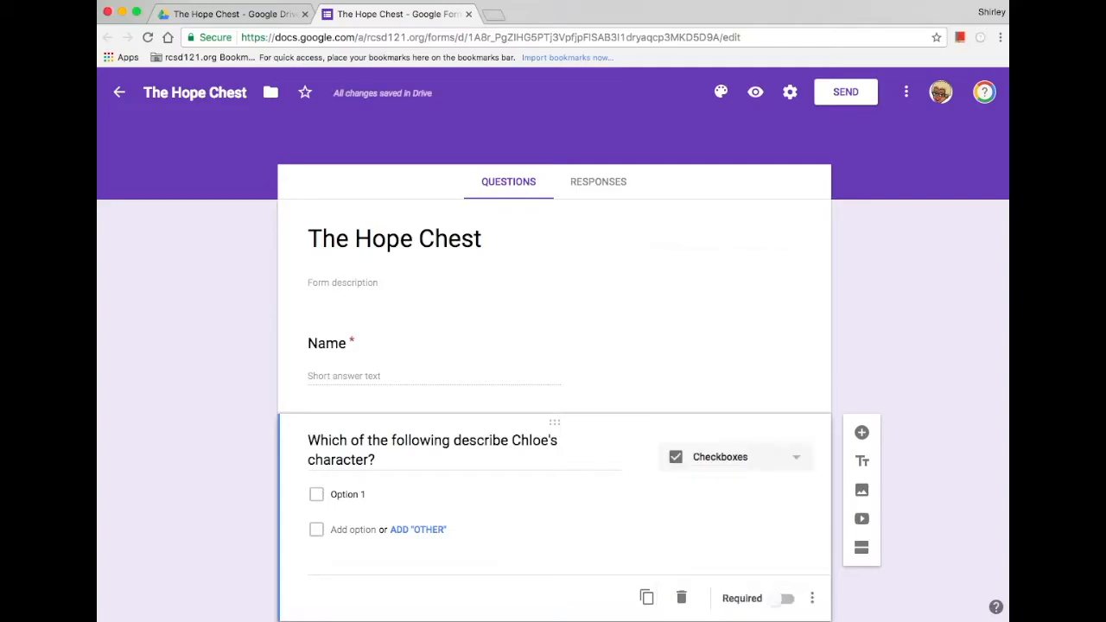
# Step: Enter the checkbox options "She took care of sick people", "She joined the women's suffrage movement" and "She says segregation is a distraction from women's suffrage"
pyautogui.click(368, 493)
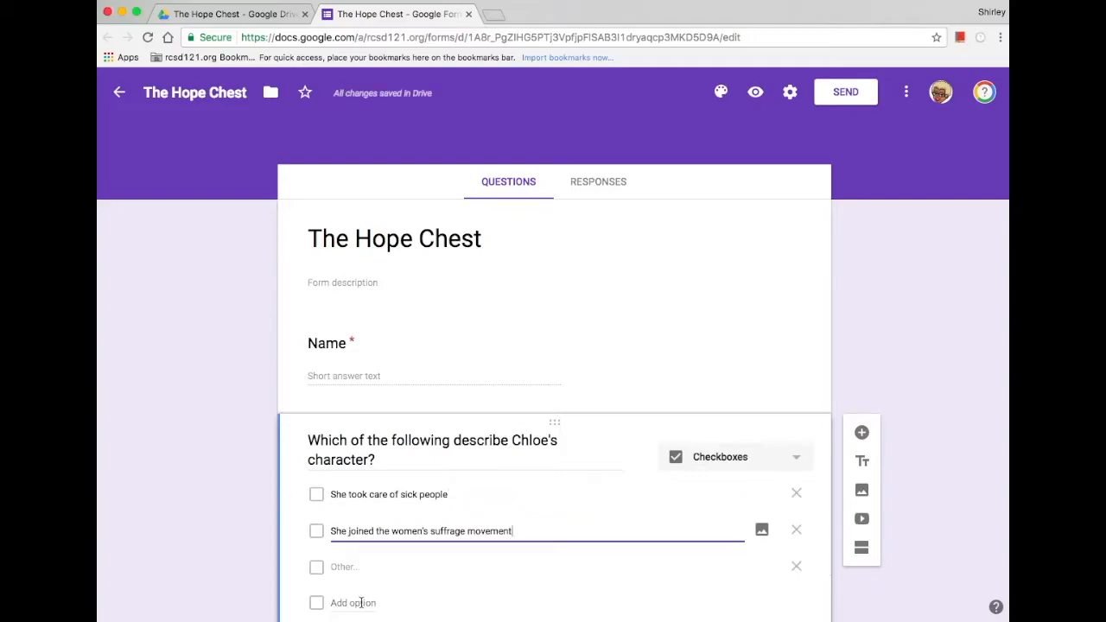
pyautogui.click(361, 602)
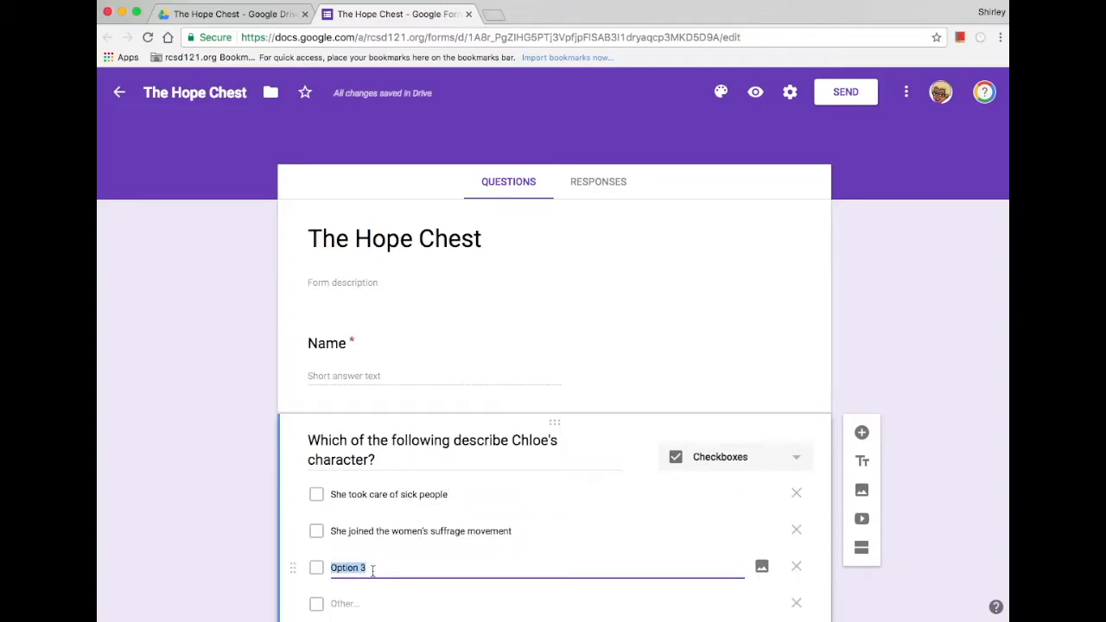
pyautogui.write("She says segregation is a distraction from women's suffrage")
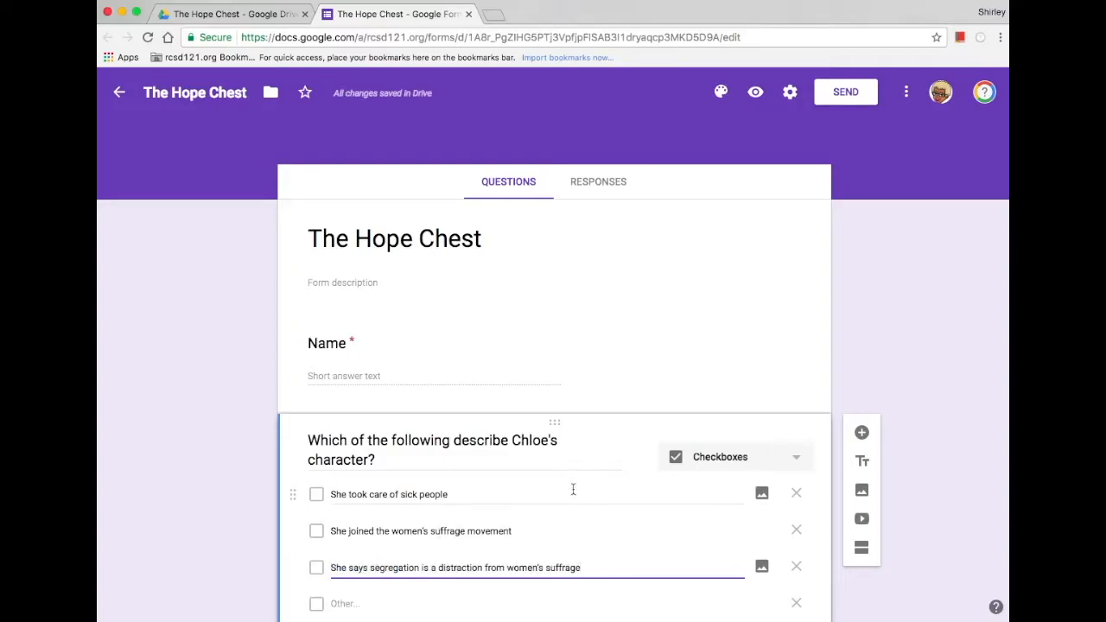
# Step: Remove the "Other" option from the question about Chloe's character and make the question required
pyautogui.scroll(-3, 572, 488)
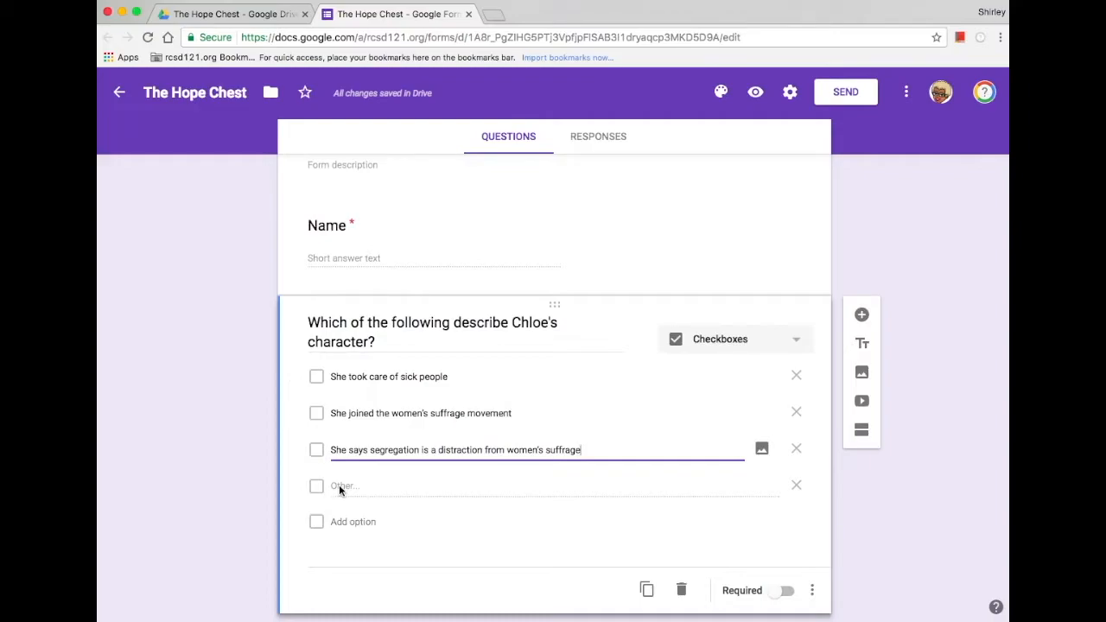
pyautogui.click(796, 486)
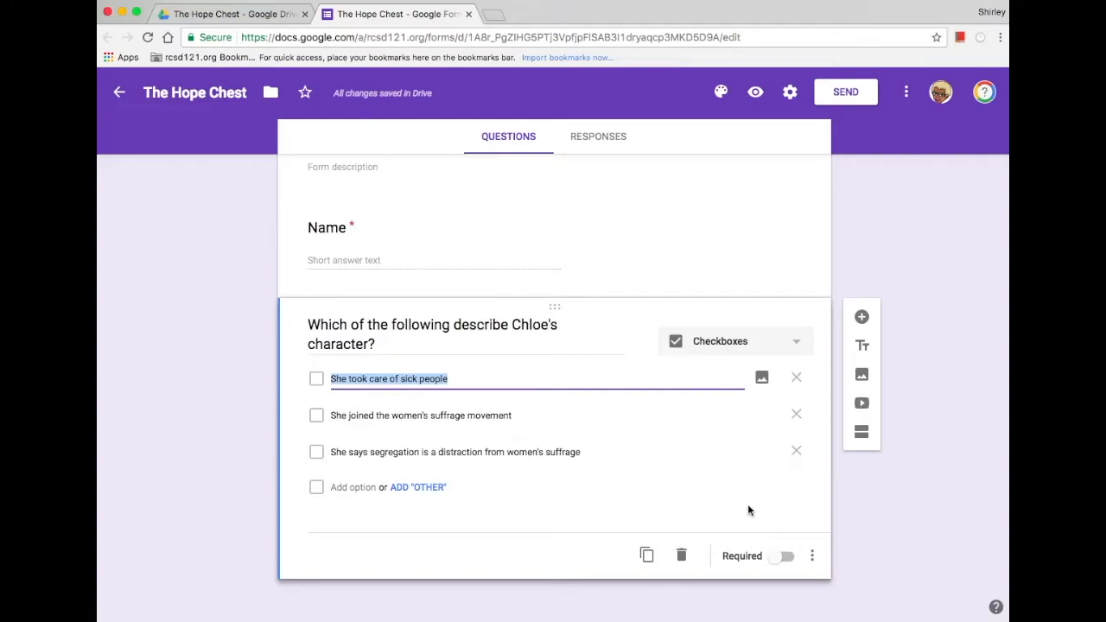
pyautogui.click(786, 557)
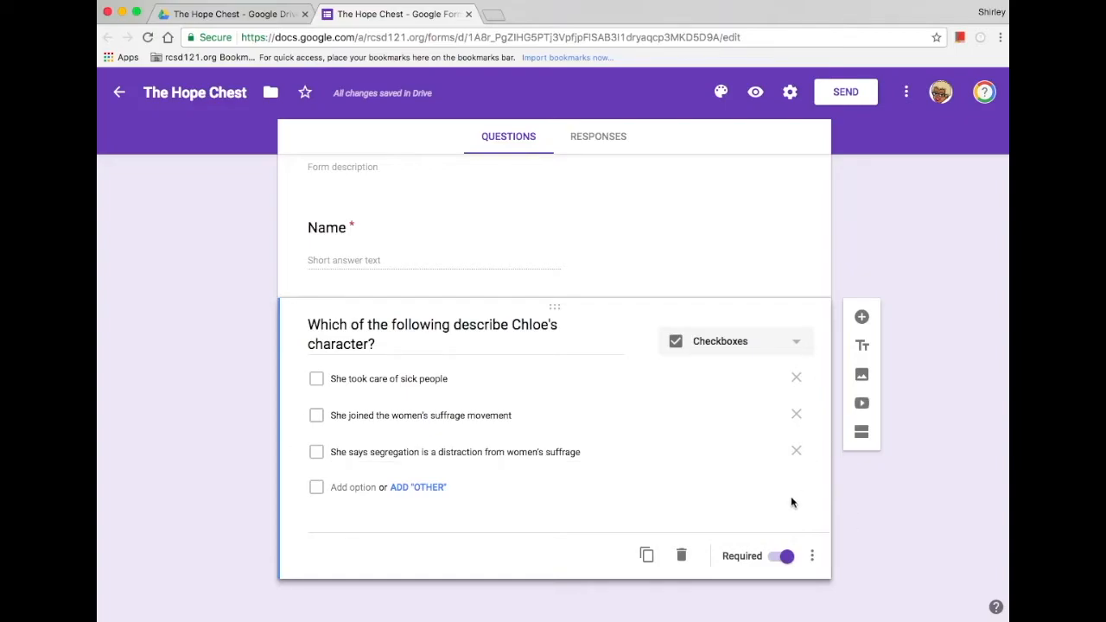
# Step: Add a question reading "Chloe is a suffragist. According to her letters, what kind of work do suffragists do?"
pyautogui.click(861, 318)
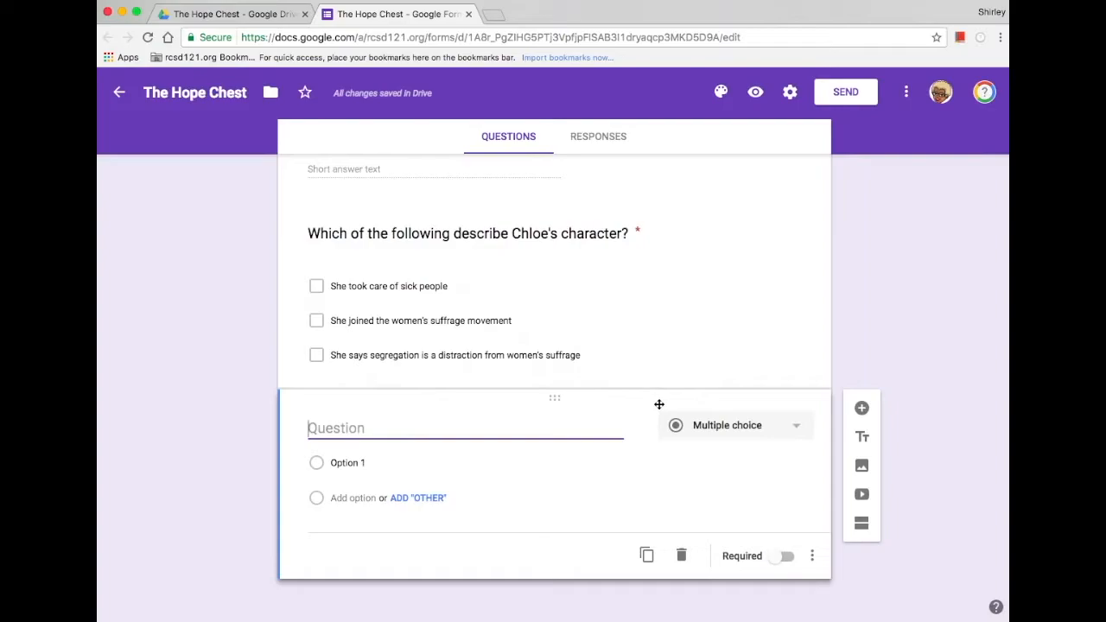
pyautogui.moveTo(643, 430)
pyautogui.write('Chloe is a suffragist. According to her letters, what kind of work do suffragists do?')
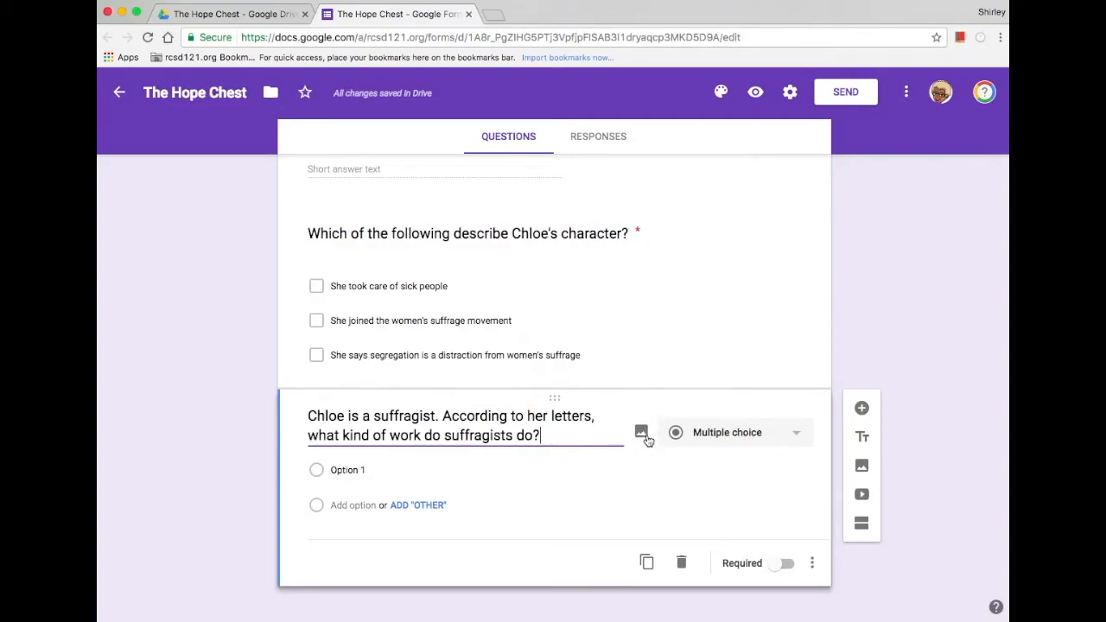
# Step: Search the web images for "suffragist" and insert the first photo, showing two women with a newspaper, into the question
pyautogui.click(640, 434)
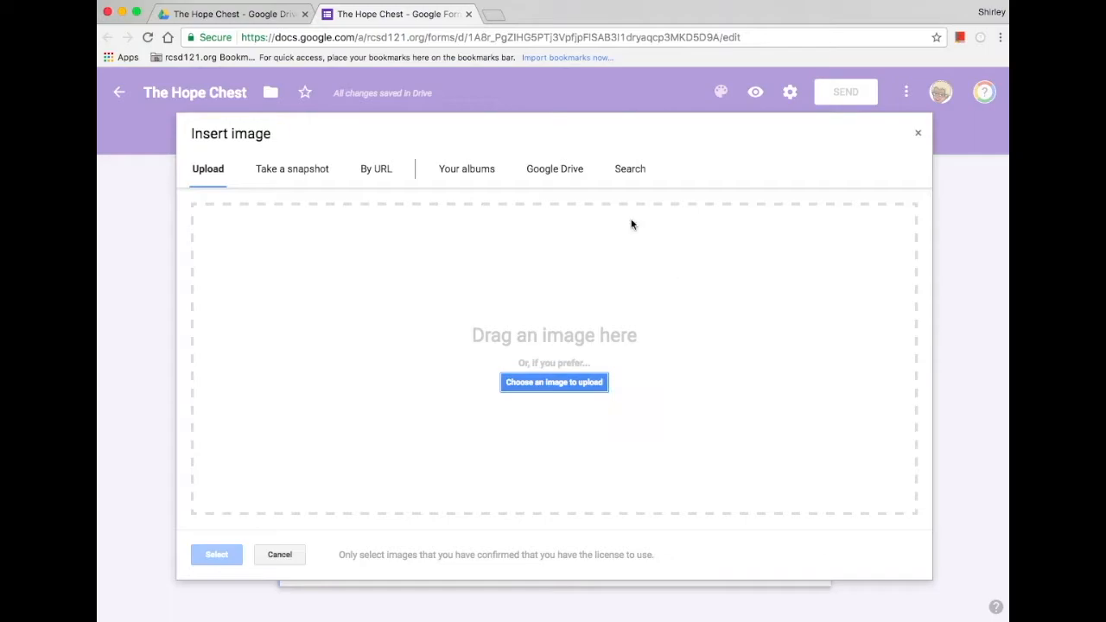
pyautogui.click(630, 169)
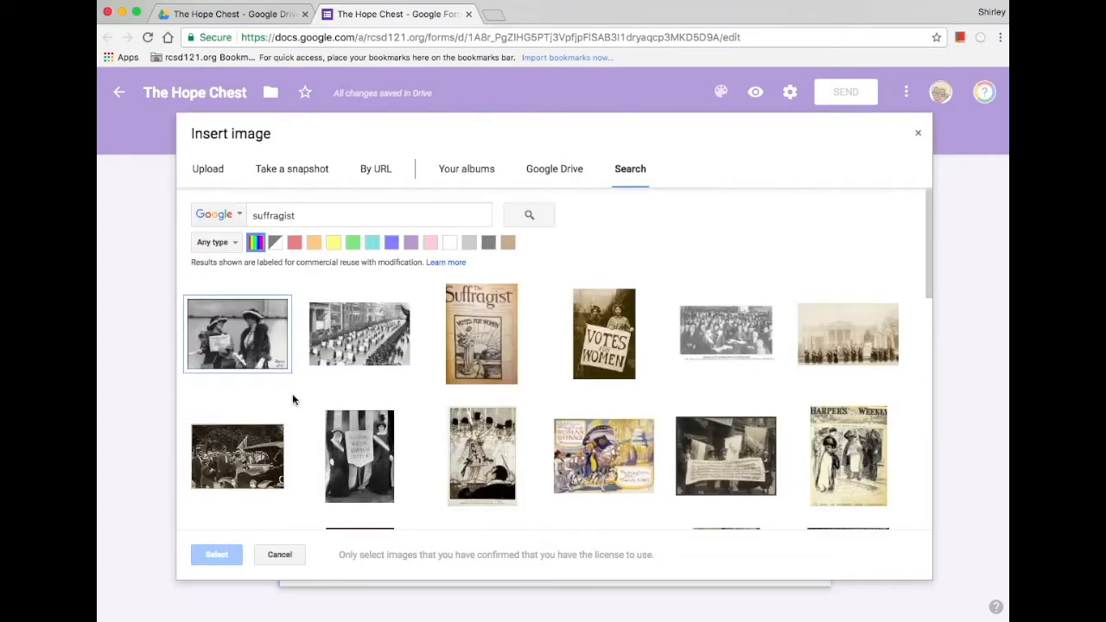
pyautogui.click(232, 343)
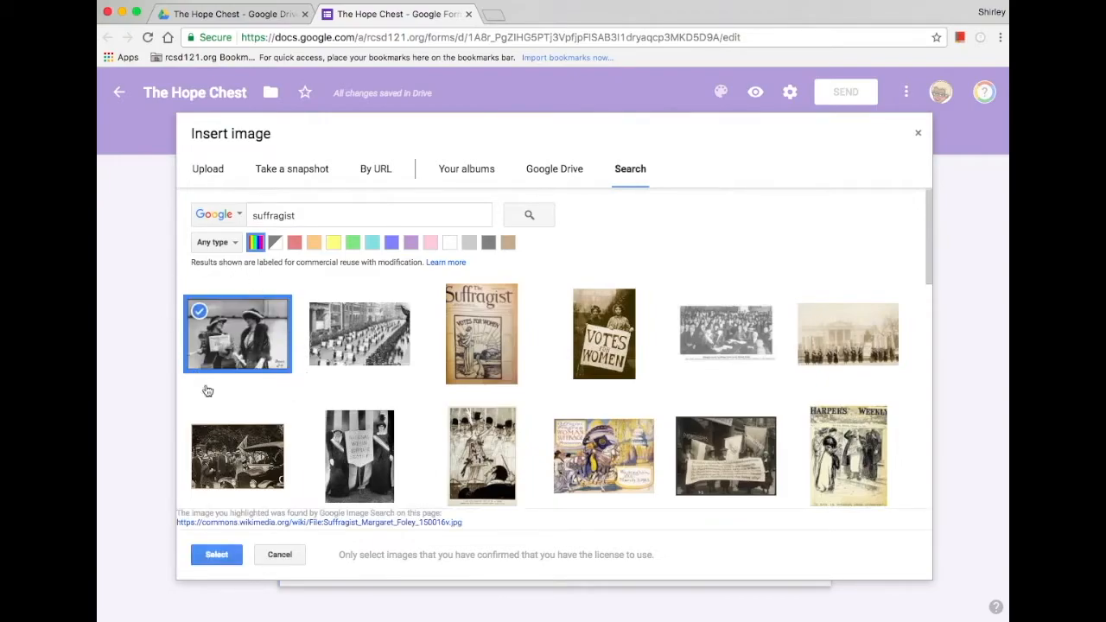
pyautogui.click(218, 555)
# Step: Shrink the question's suffragist photo to about half its width and center-align it
pyautogui.scroll(1, 219, 558)
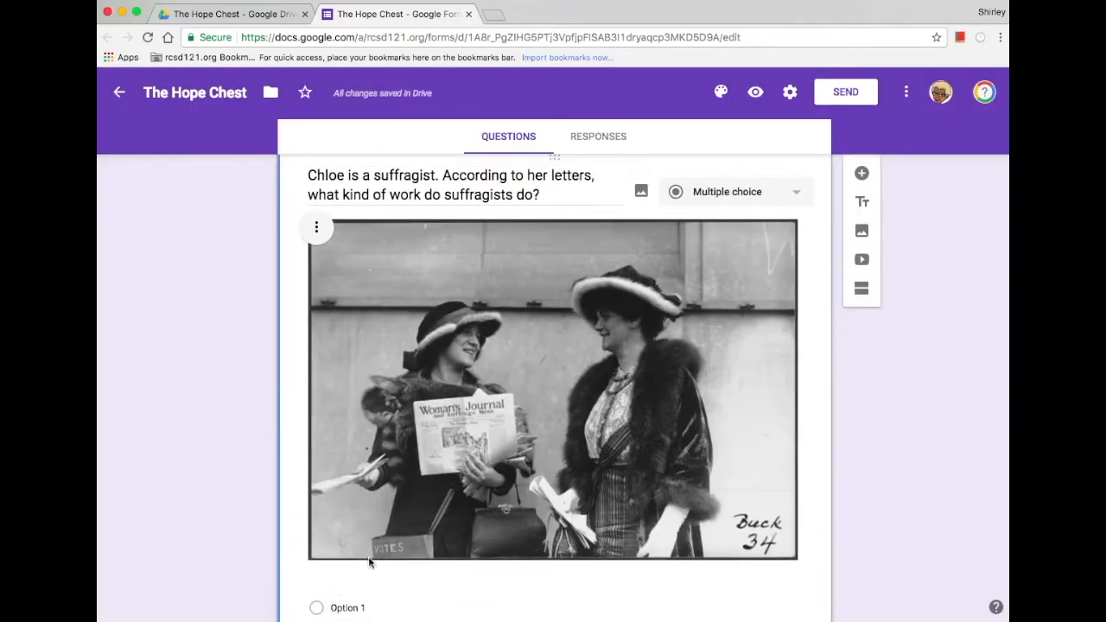
pyautogui.click(459, 483)
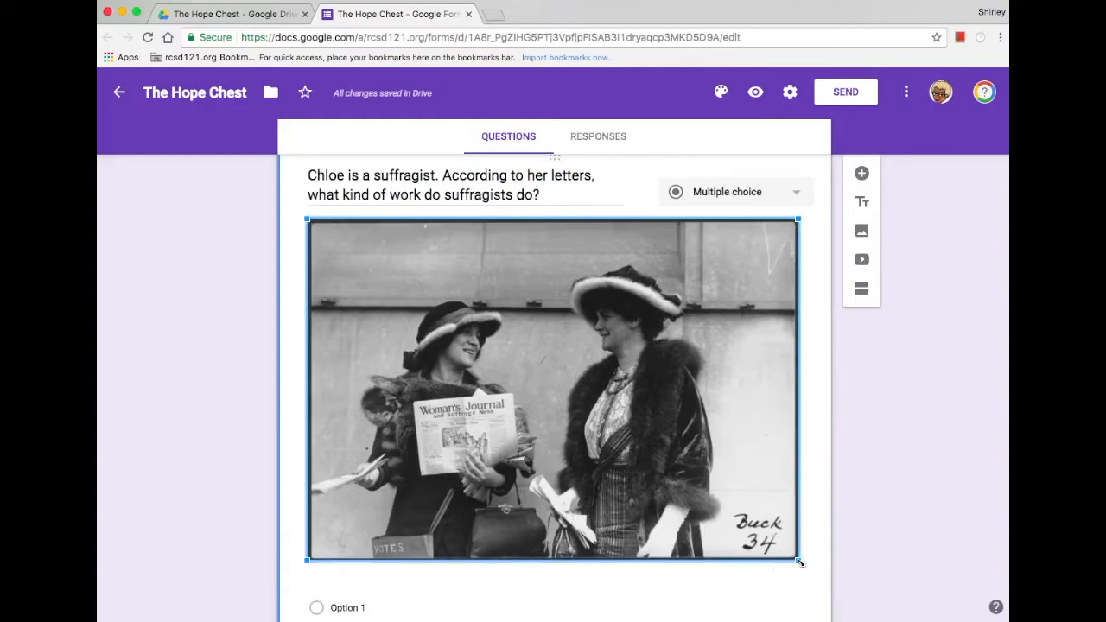
pyautogui.moveTo(797, 560); pyautogui.dragTo(555, 346)
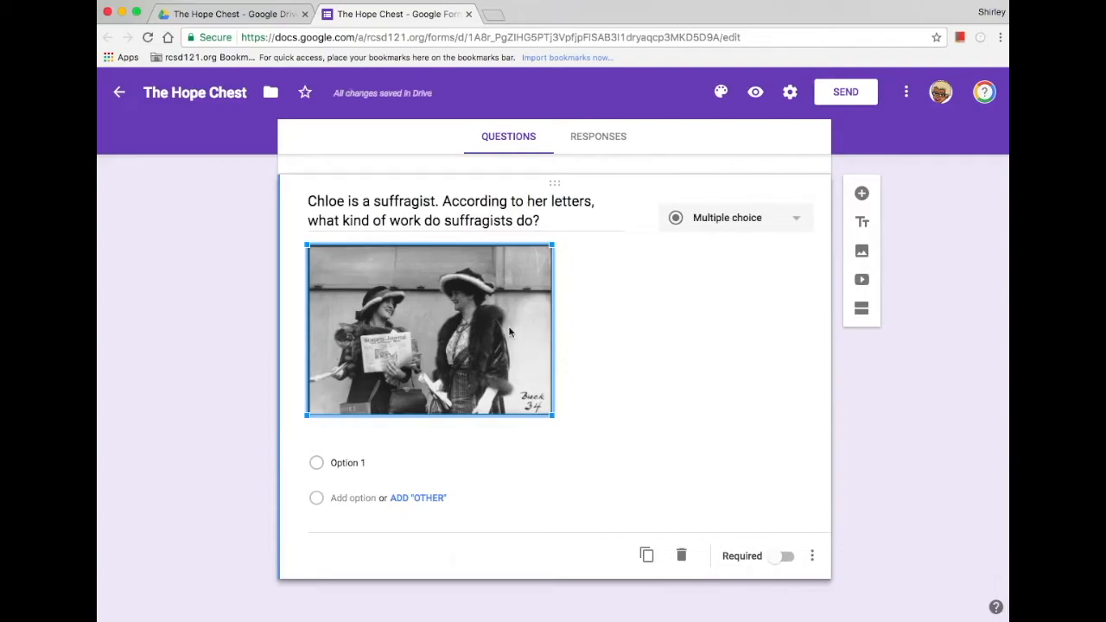
pyautogui.click(637, 359)
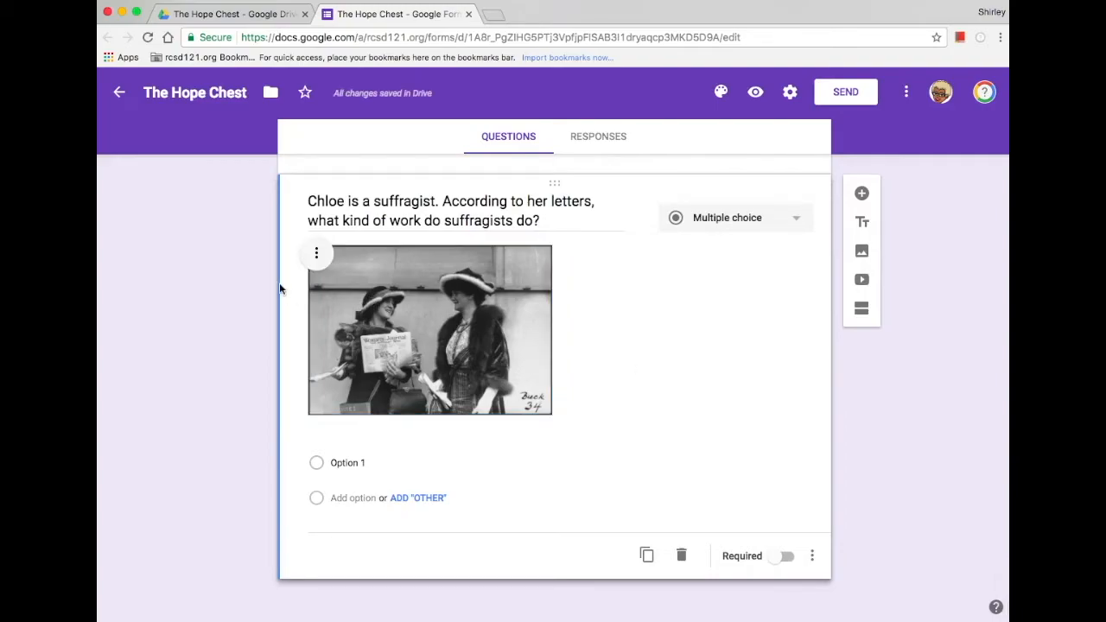
pyautogui.click(316, 254)
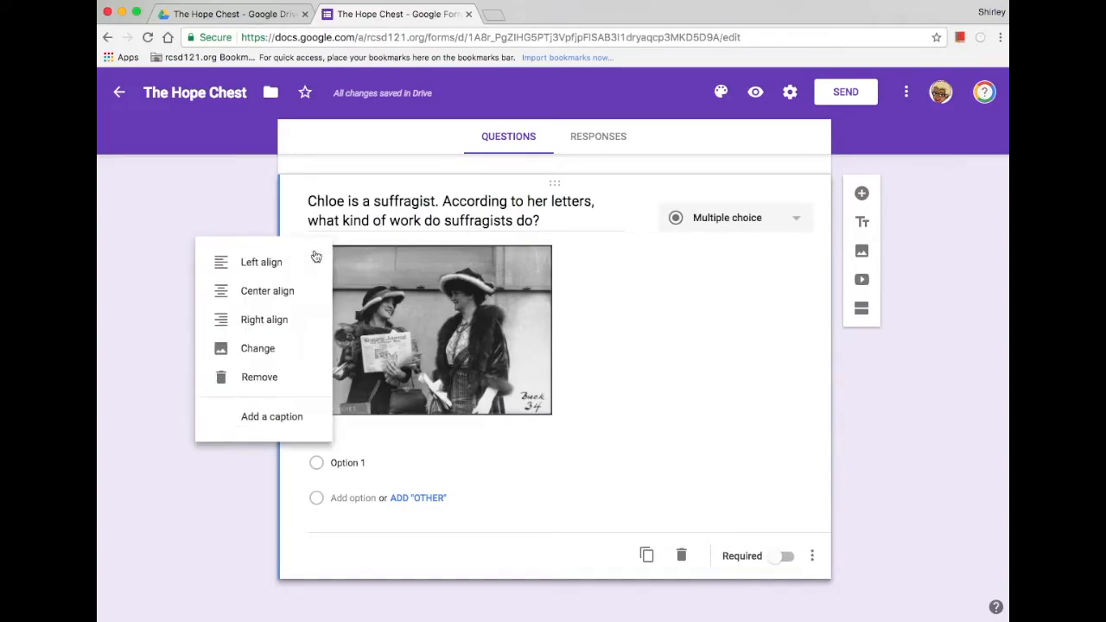
pyautogui.click(297, 294)
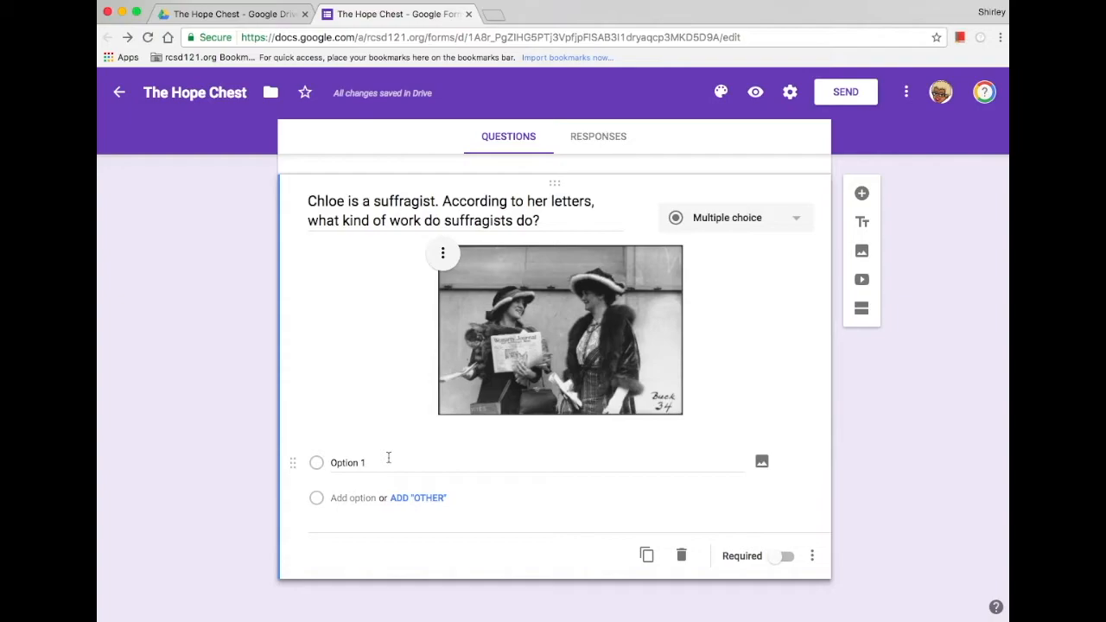
pyautogui.click(796, 223)
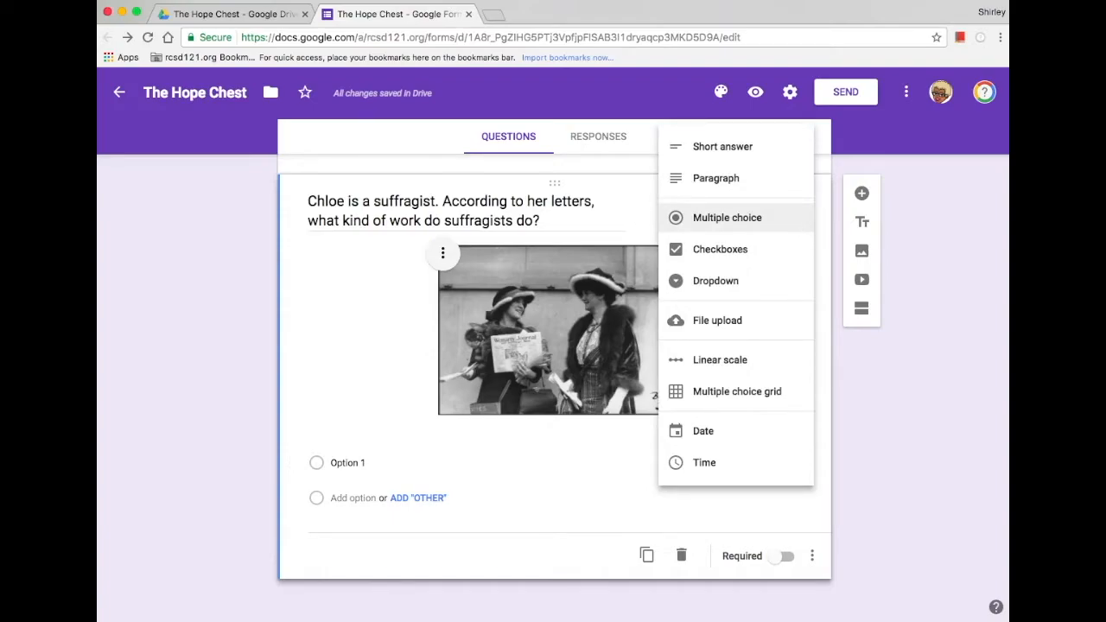
pyautogui.click(366, 459)
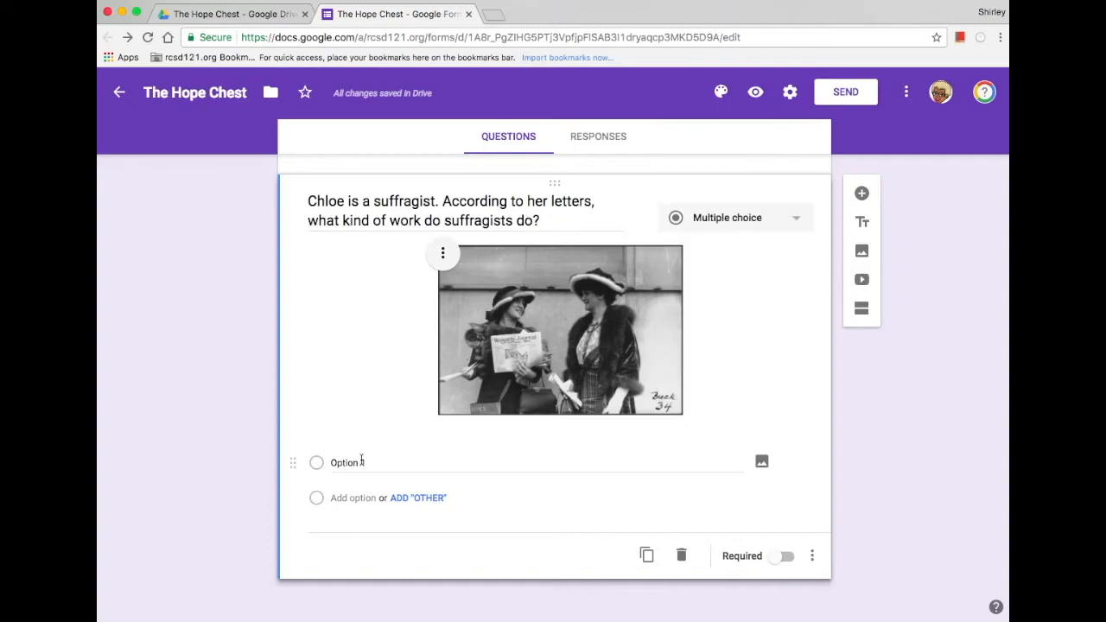
# Step: Enter the answer options "Fight sickness", "Fight for women's rights to vote" and "Fight to end the war" for the suffragist question and make it required
pyautogui.click(352, 462)
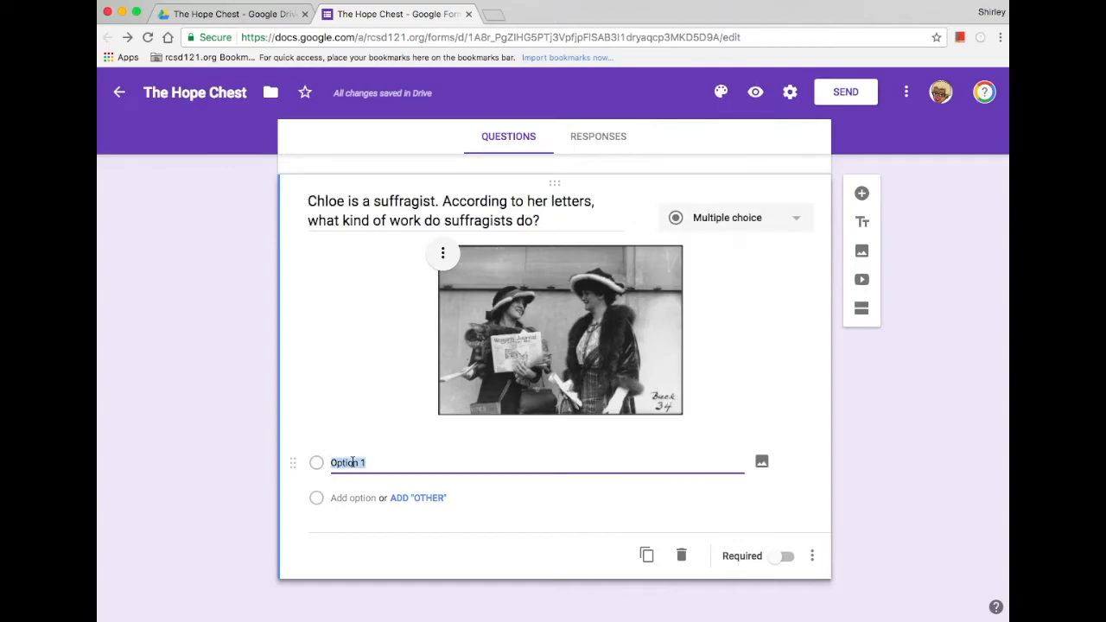
pyautogui.write("Fight sickness Fight for women's rights to vote Fight to end the war")
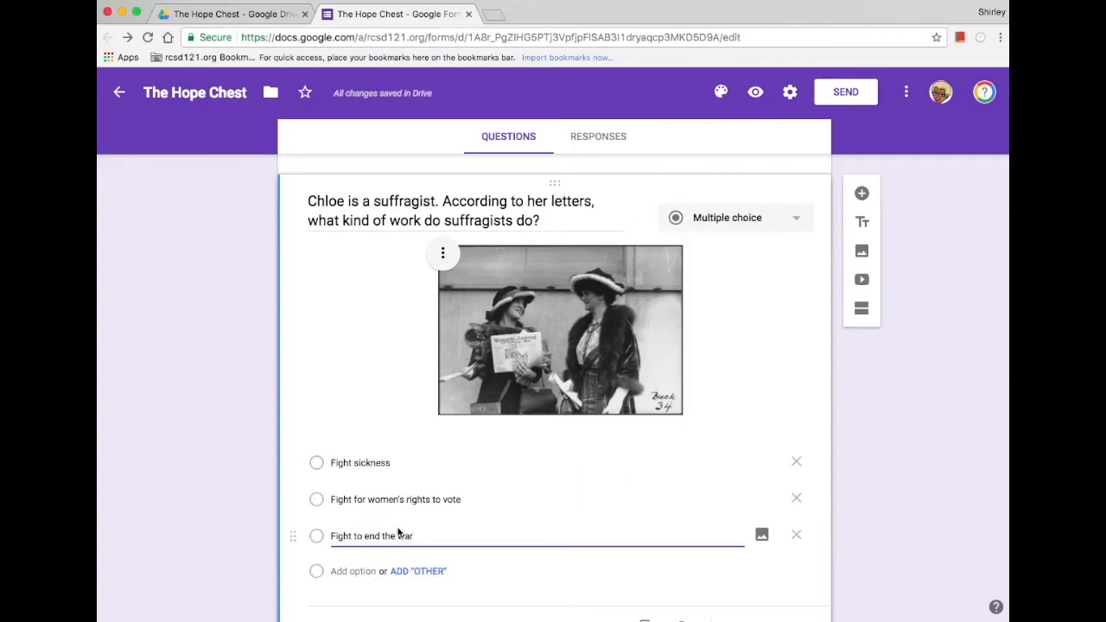
pyautogui.scroll(-2, 790, 553)
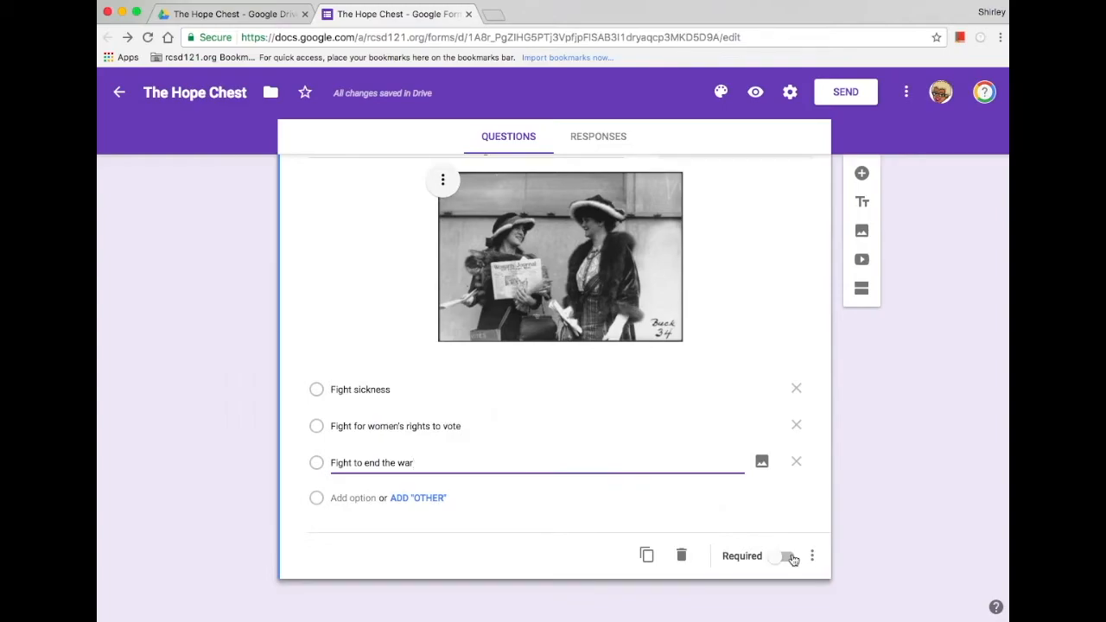
pyautogui.click(789, 557)
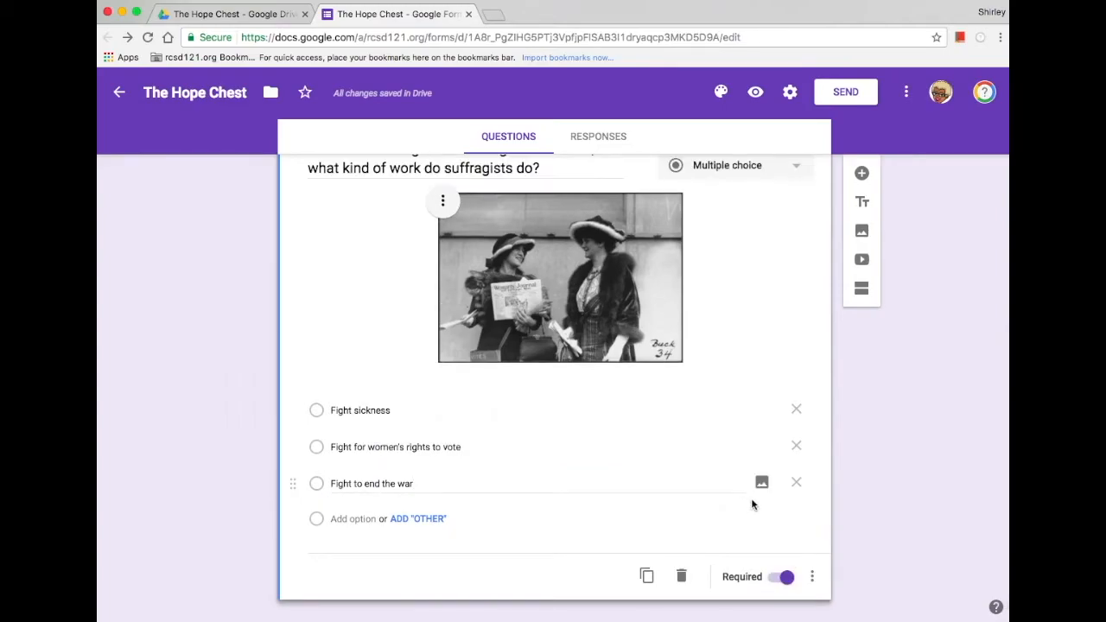
# Step: Search YouTube for "the hope chest" and insert the video "Homework Hotline Book Review: The Hope Chest" below the suffragist question
pyautogui.click(861, 261)
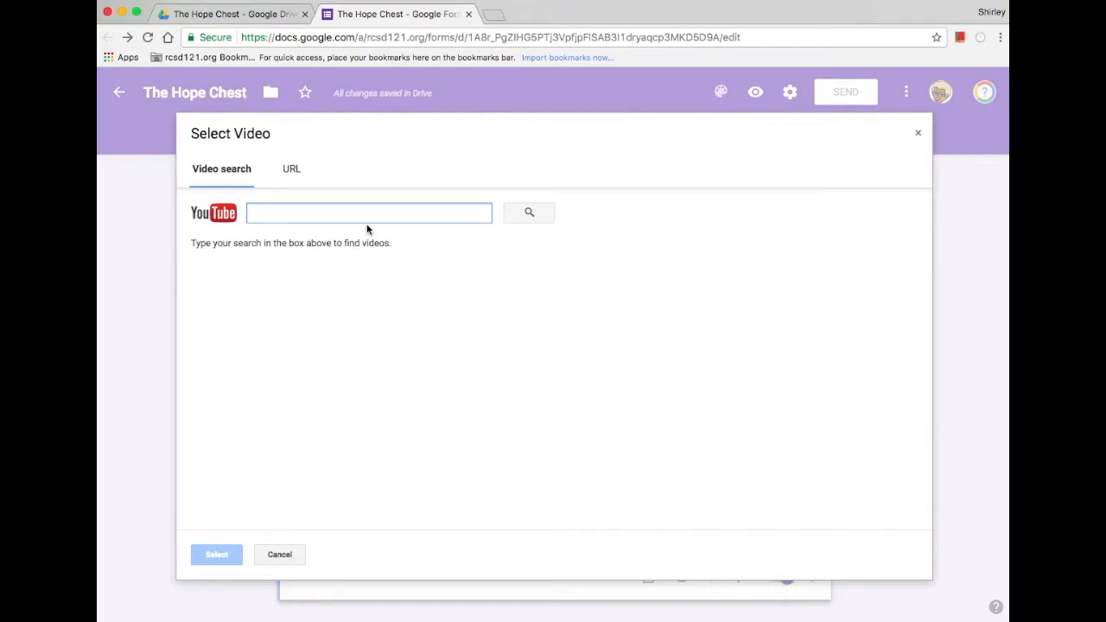
pyautogui.write('the hope chest')
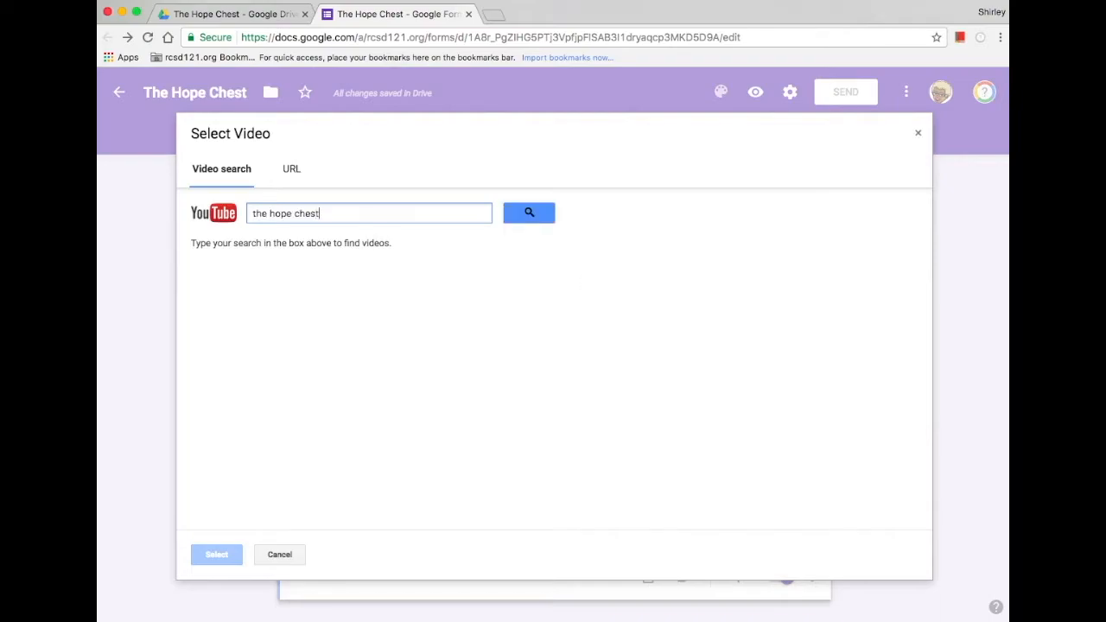
pyautogui.click(506, 219)
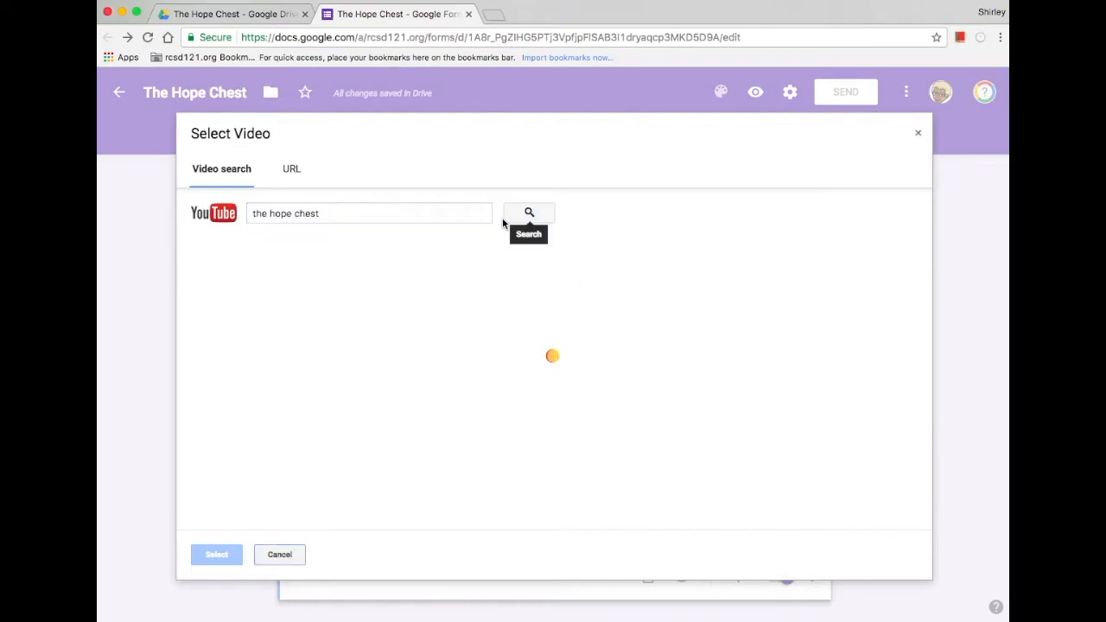
pyautogui.scroll(-6, 283, 398)
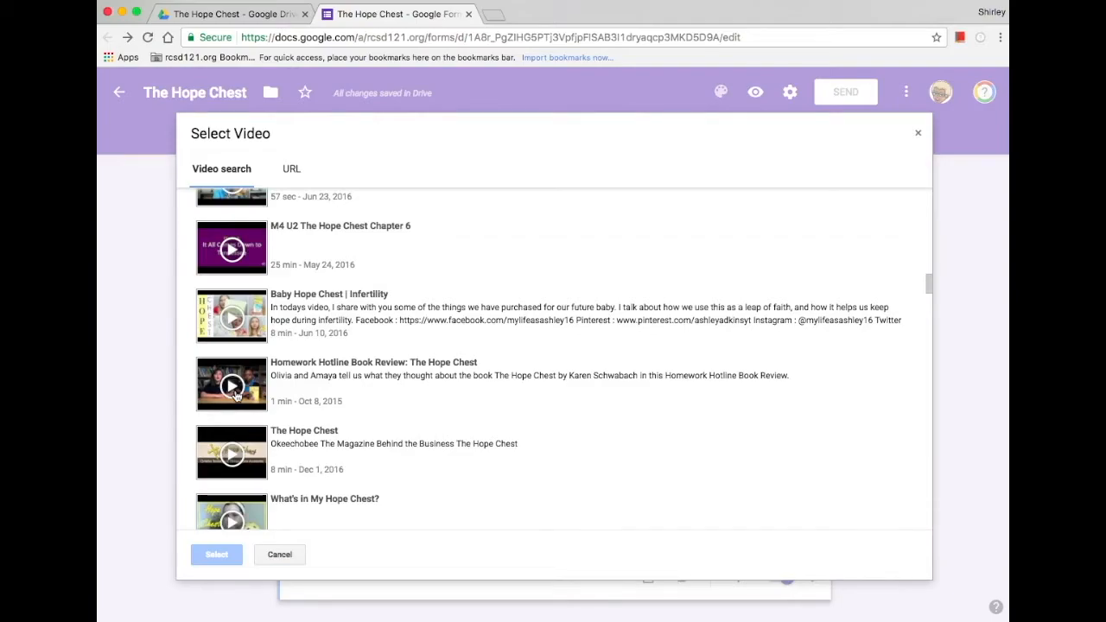
pyautogui.click(256, 392)
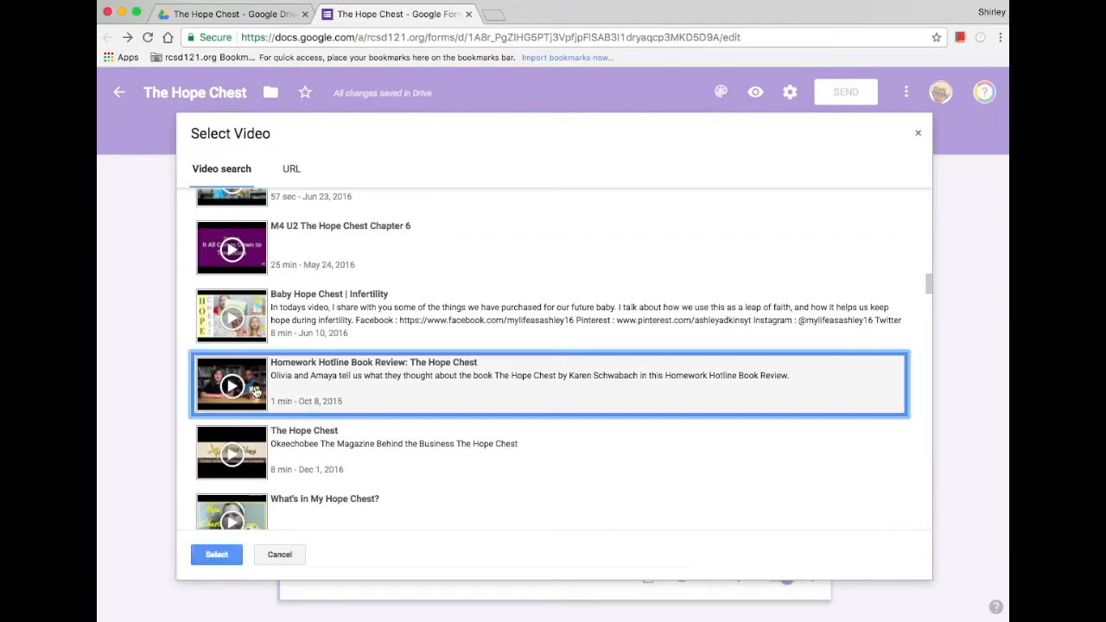
pyautogui.click(217, 554)
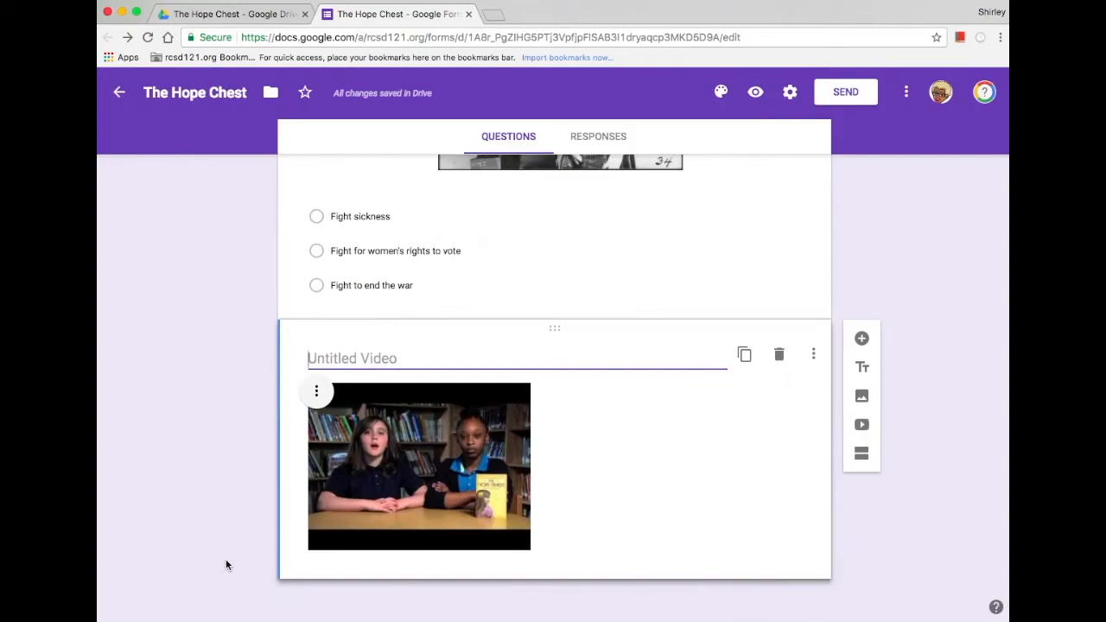
# Step: Center-align the inserted video and title it "Watch the following video and answer the question below"
pyautogui.click(316, 395)
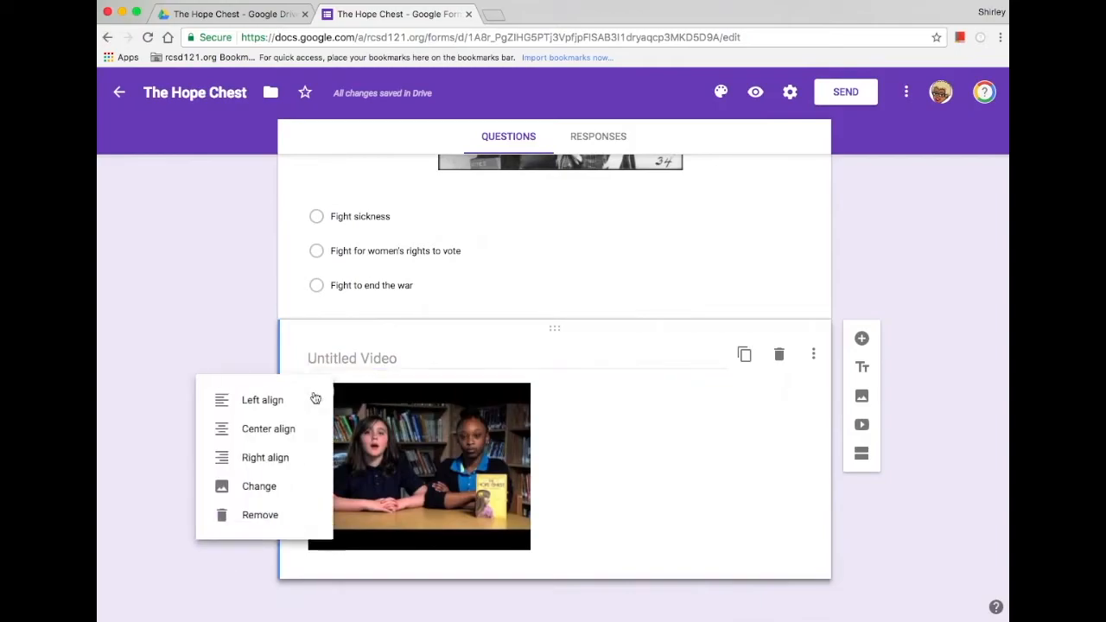
pyautogui.click(294, 432)
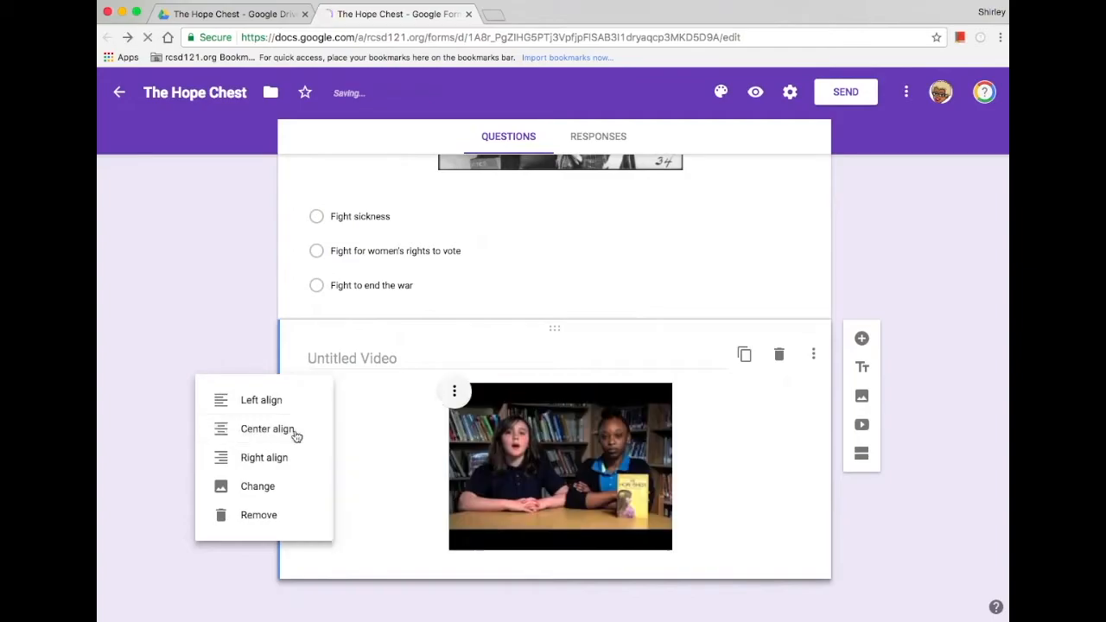
pyautogui.click(386, 358)
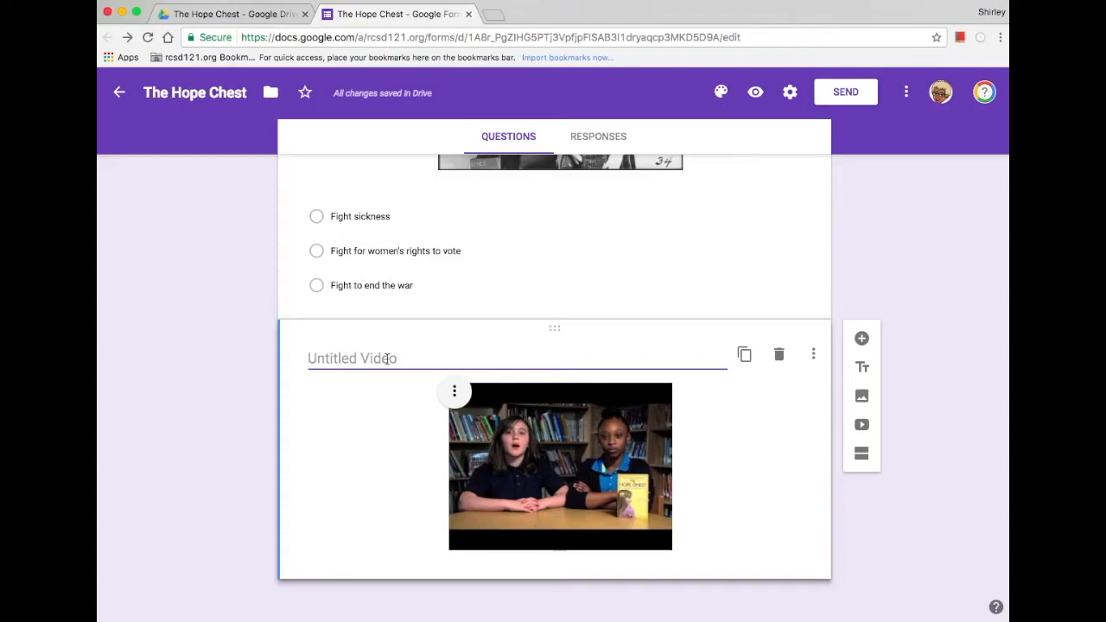
pyautogui.write('Watch the following video and answer the question below')
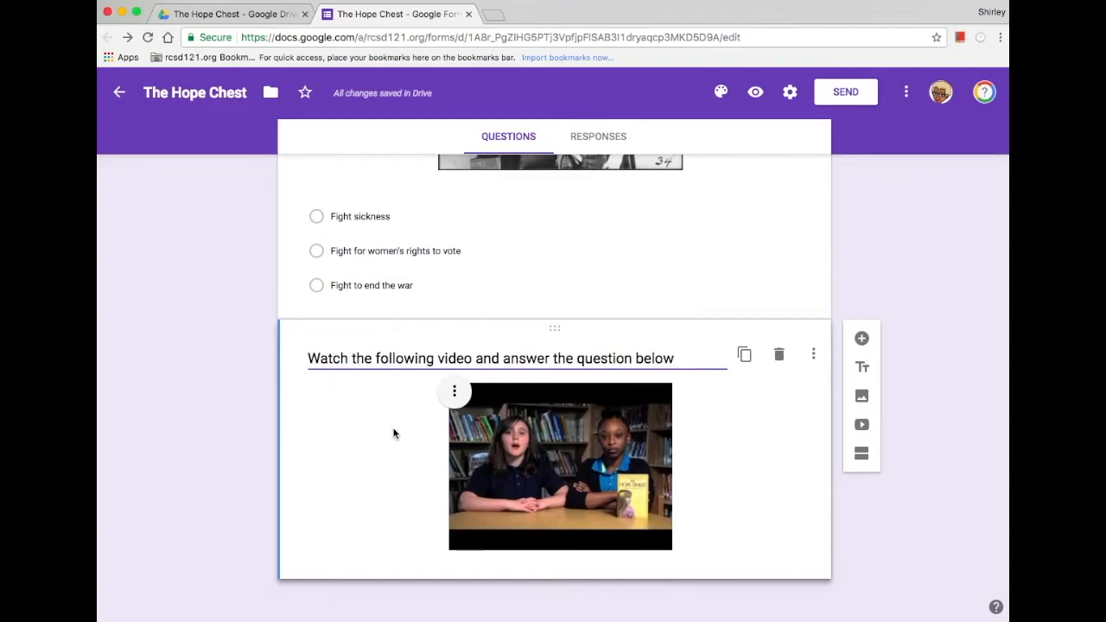
# Step: Add a required Paragraph question about the students' book summary, ending "What is your favorite part so far? Explain why with details from the story in the space below."
pyautogui.click(862, 340)
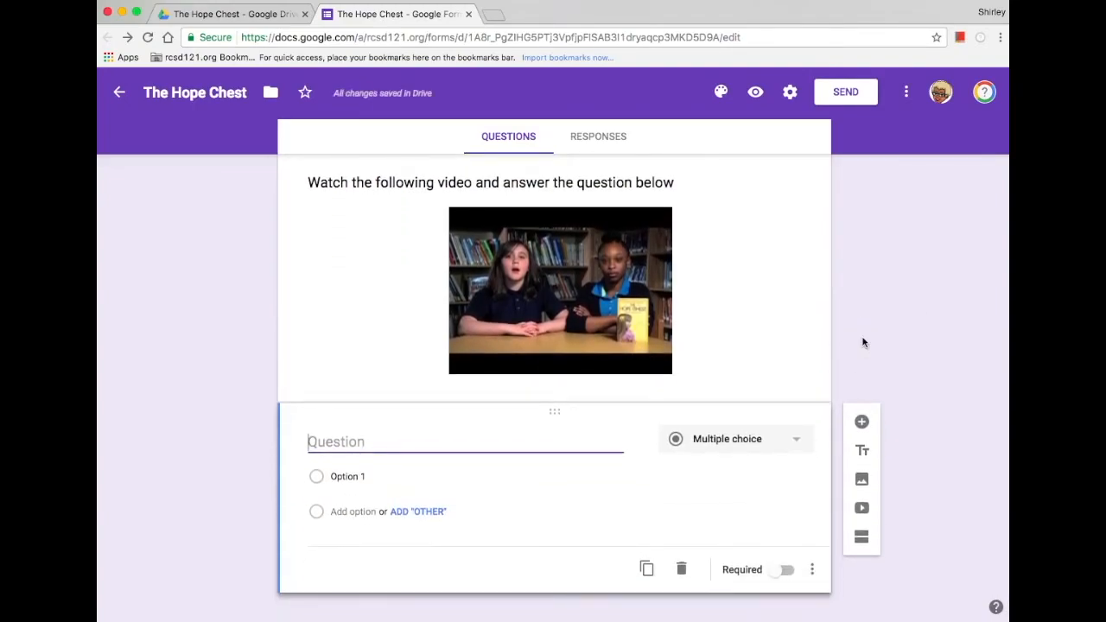
pyautogui.write('The students gave a brief summary of the book and described their favorite part of the book. What is your favorite part so far?  Explain why with details from the story in the space below.')
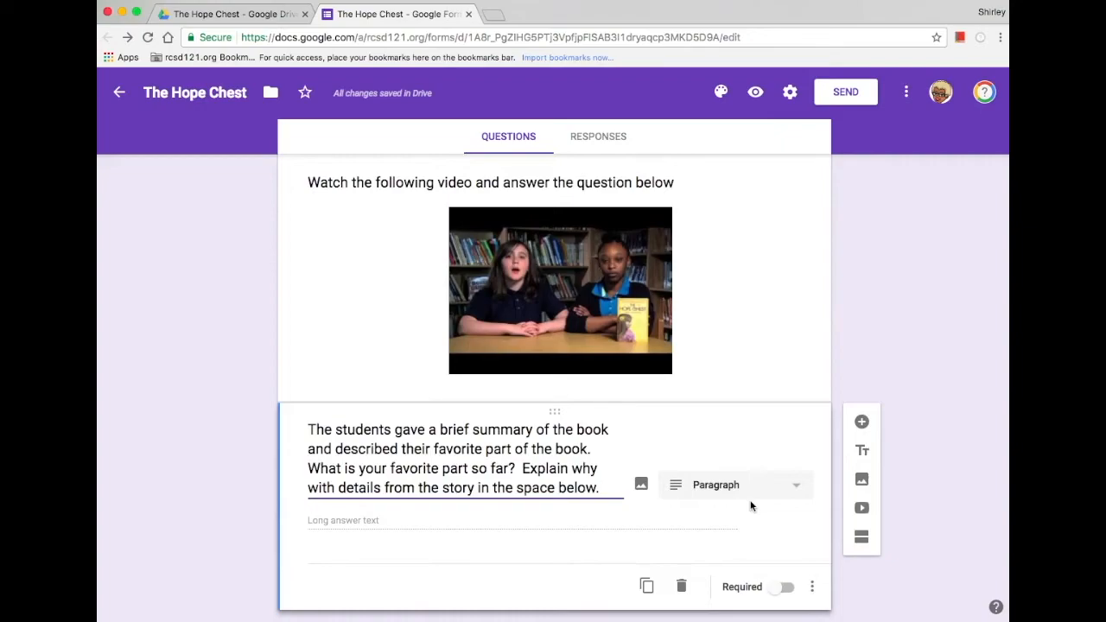
pyautogui.click(797, 489)
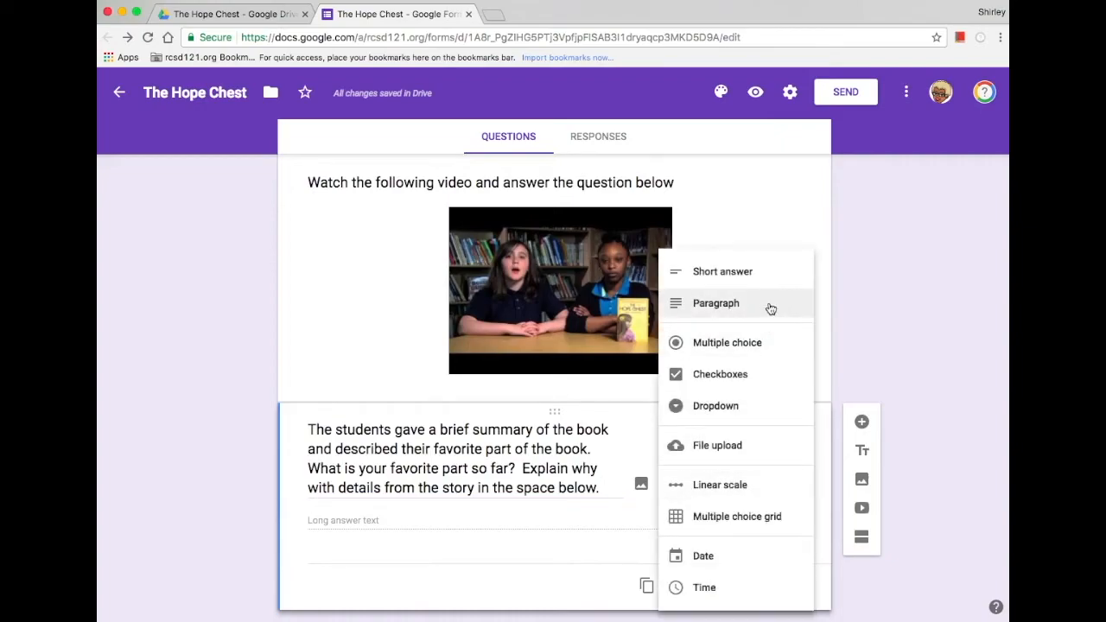
pyautogui.click(771, 304)
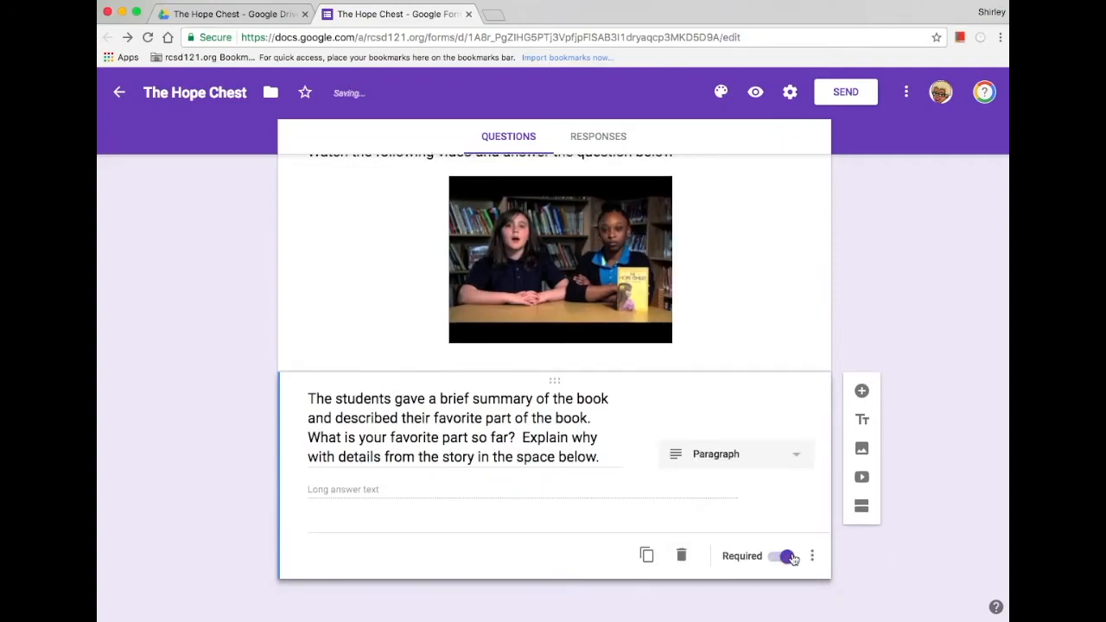
# Step: Review all the form's questions, images and required markers in the editor
pyautogui.scroll(10, 792, 557)
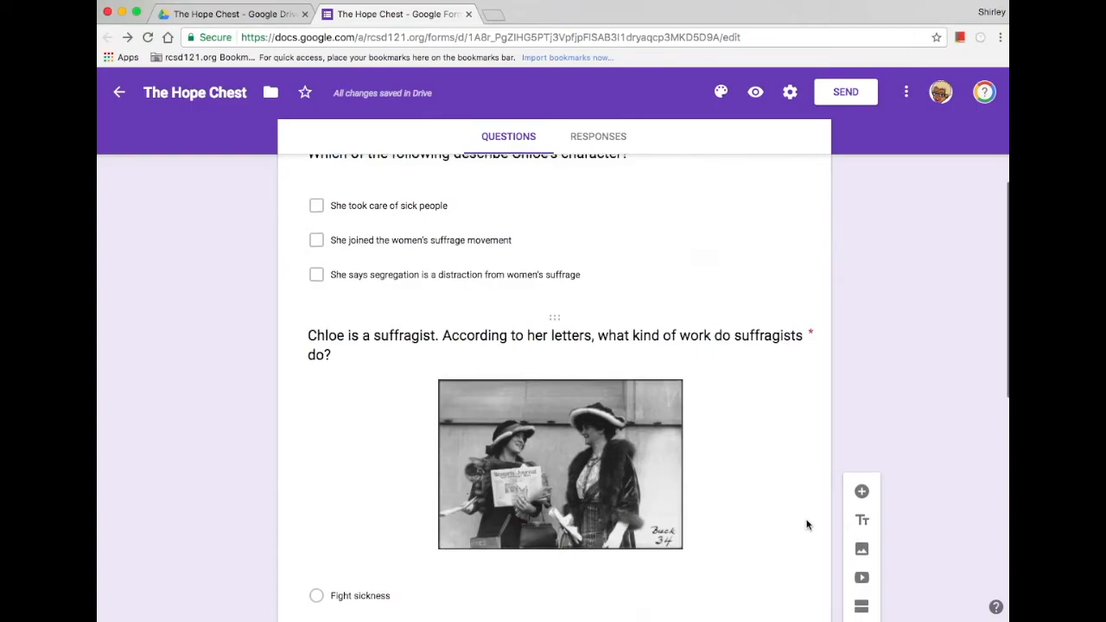
pyautogui.scroll(-10, 807, 524)
pyautogui.scroll(2, 807, 524)
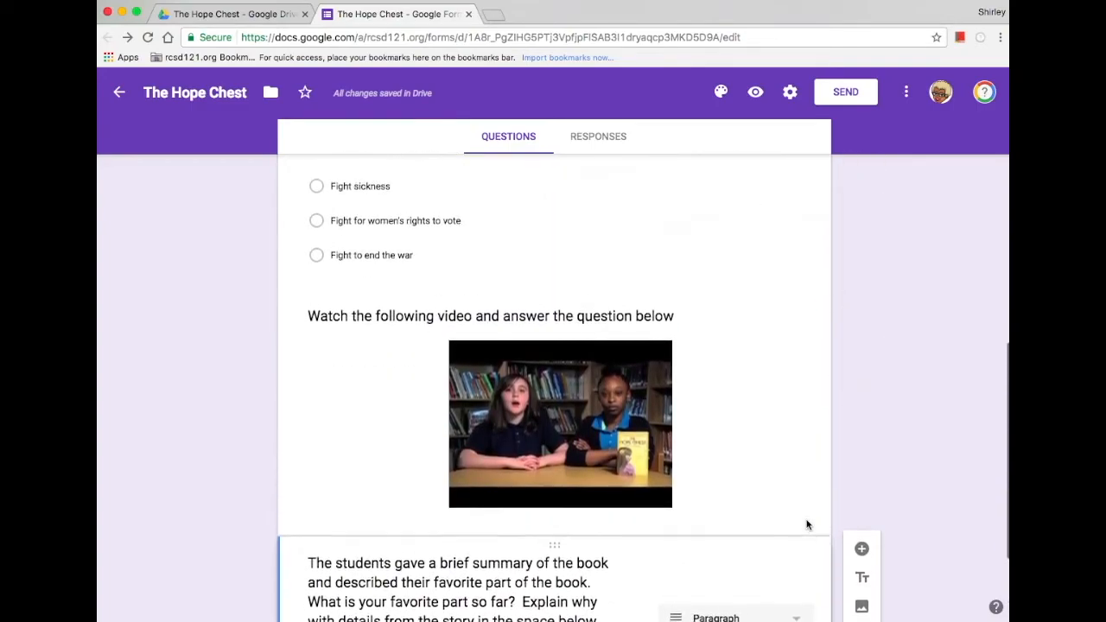
pyautogui.scroll(5, 807, 524)
pyautogui.scroll(1, 807, 525)
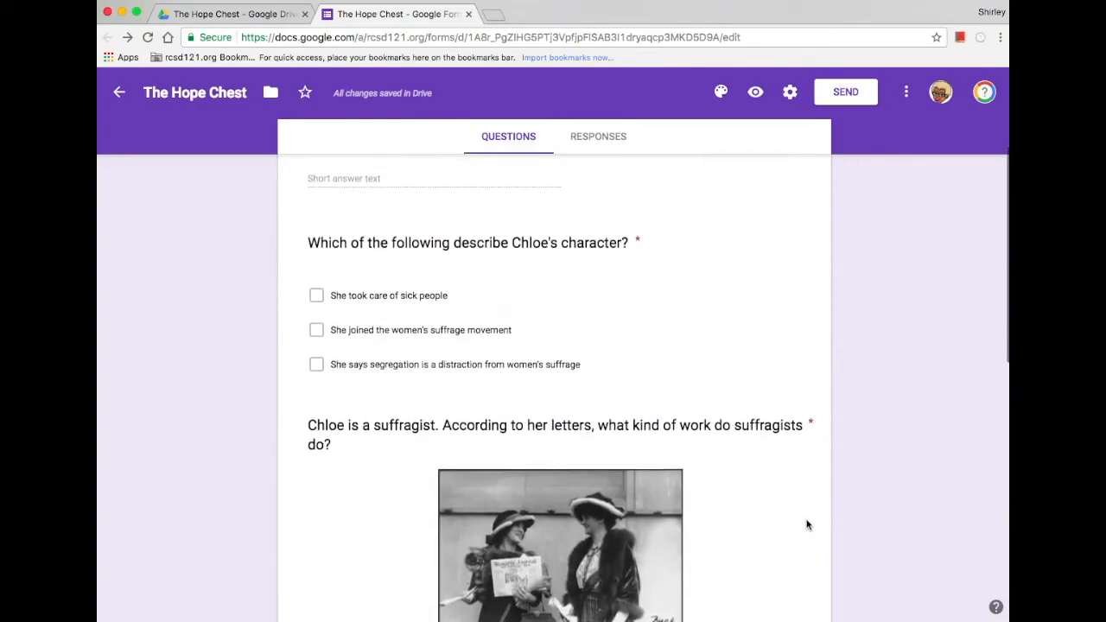
pyautogui.scroll(3, 800, 383)
pyautogui.scroll(1, 800, 384)
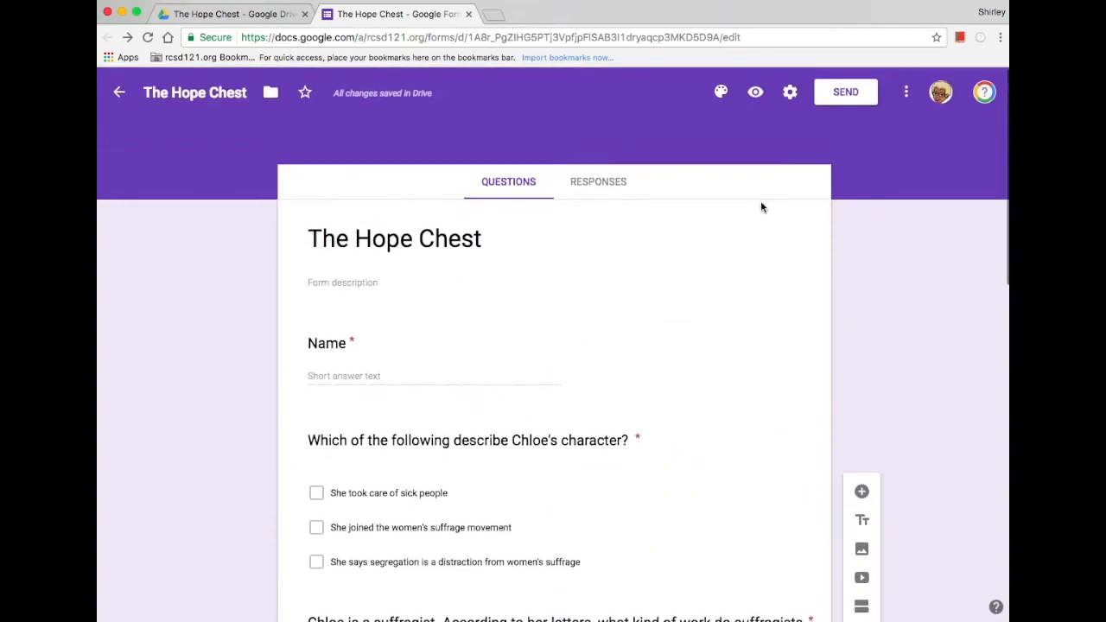
# Step: Preview the live form and check its title, questions, suffragist photo, video and Submit area as respondents see them
pyautogui.click(755, 93)
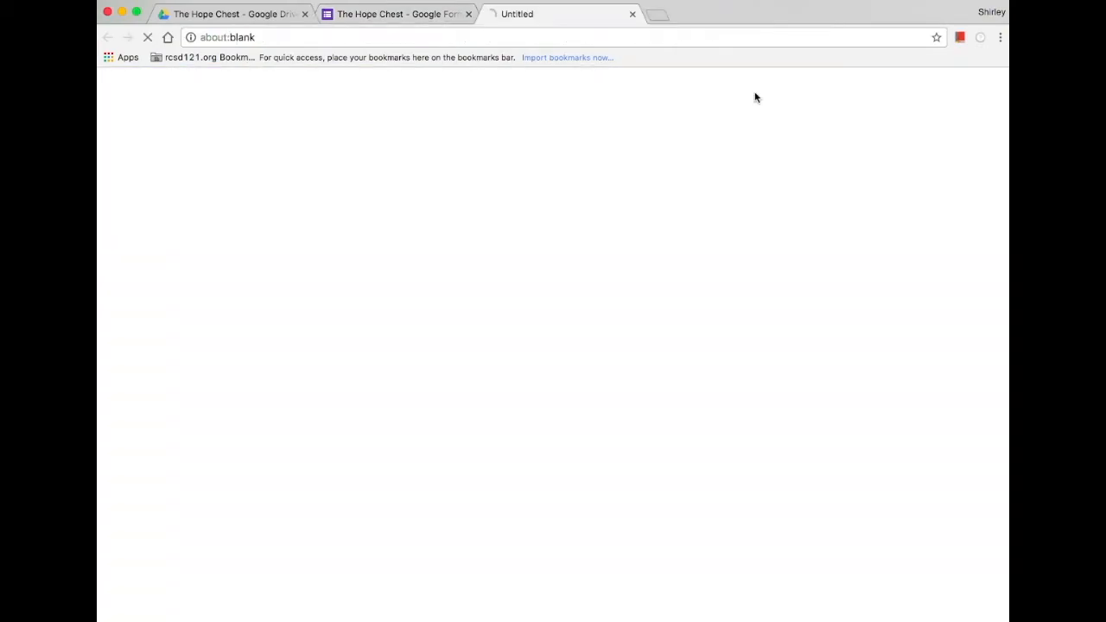
pyautogui.scroll(-5, 755, 97)
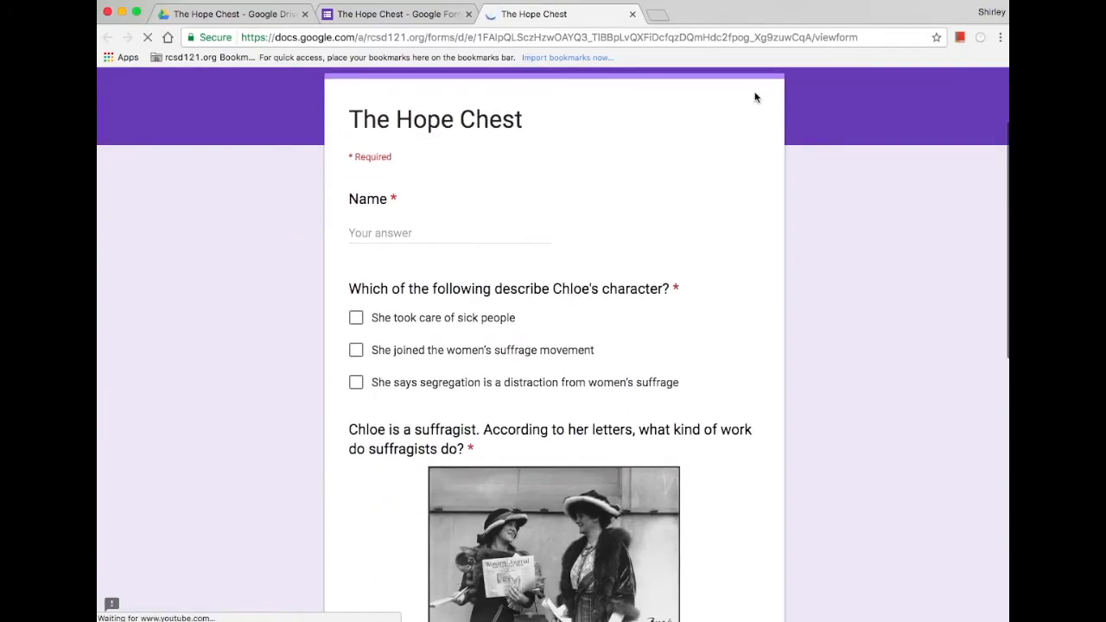
pyautogui.scroll(-10, 812, 213)
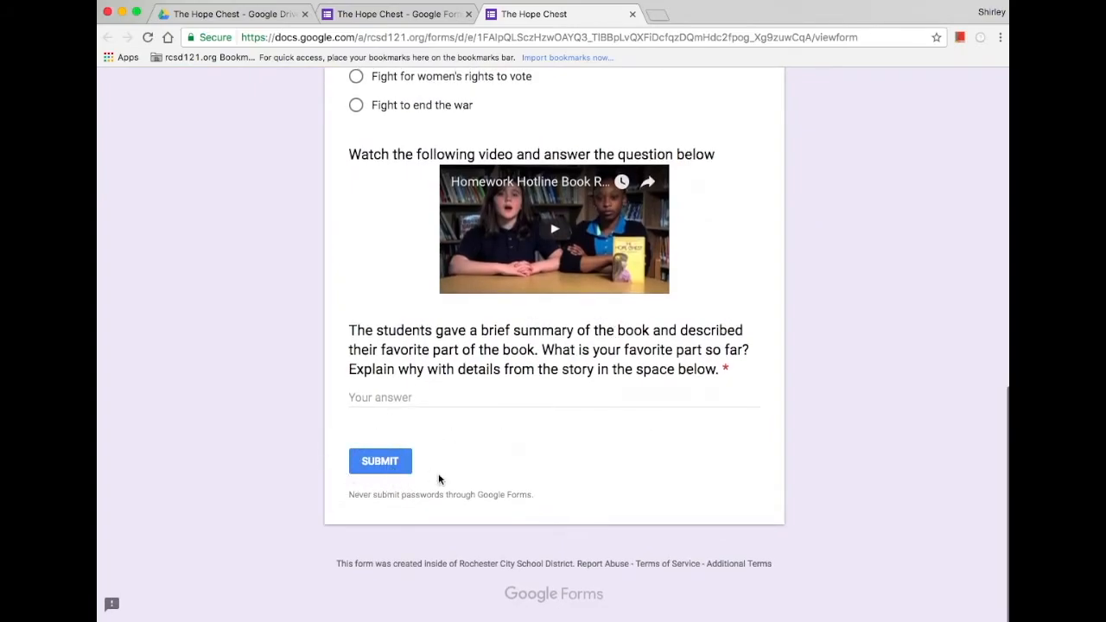
pyautogui.scroll(15, 439, 476)
pyautogui.scroll(-3, 438, 479)
pyautogui.scroll(-2, 437, 472)
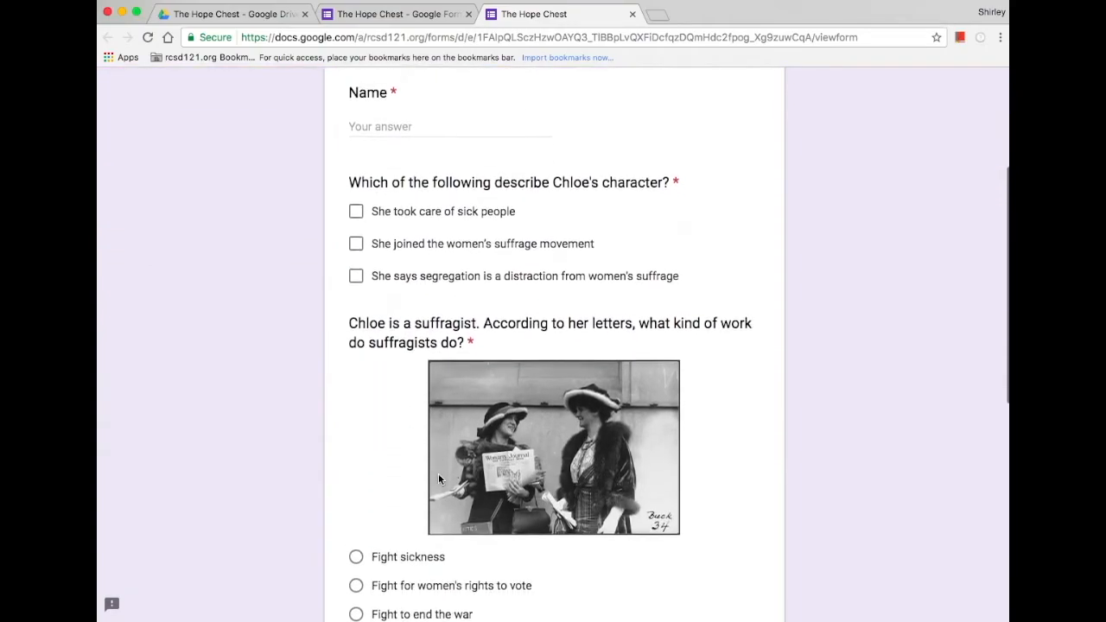
pyautogui.scroll(-6, 438, 472)
pyautogui.scroll(-2, 439, 480)
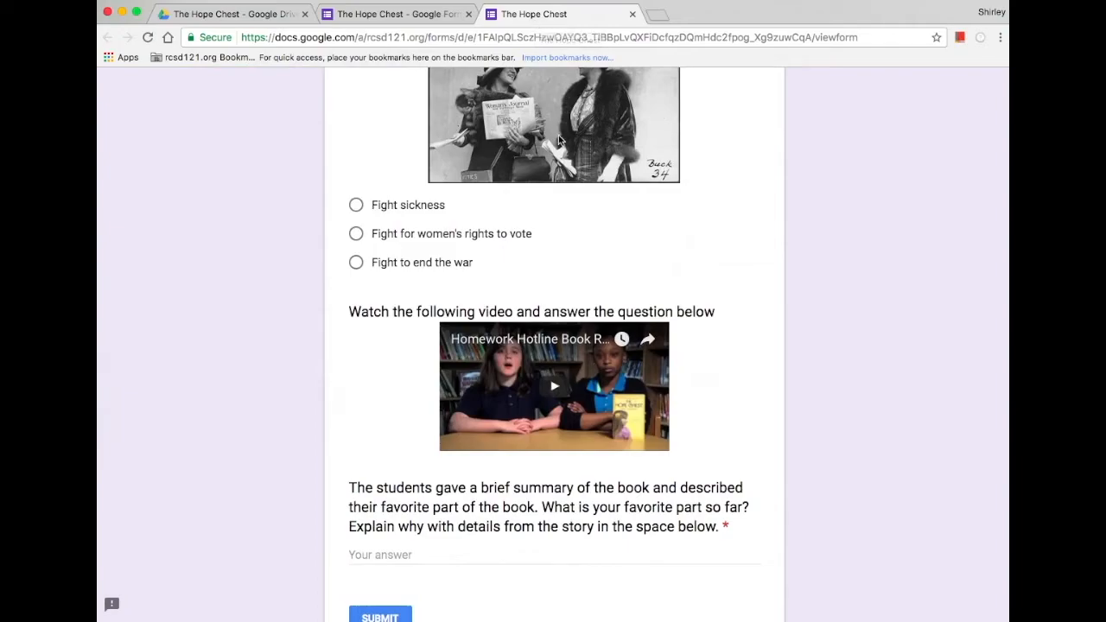
pyautogui.scroll(10, 558, 140)
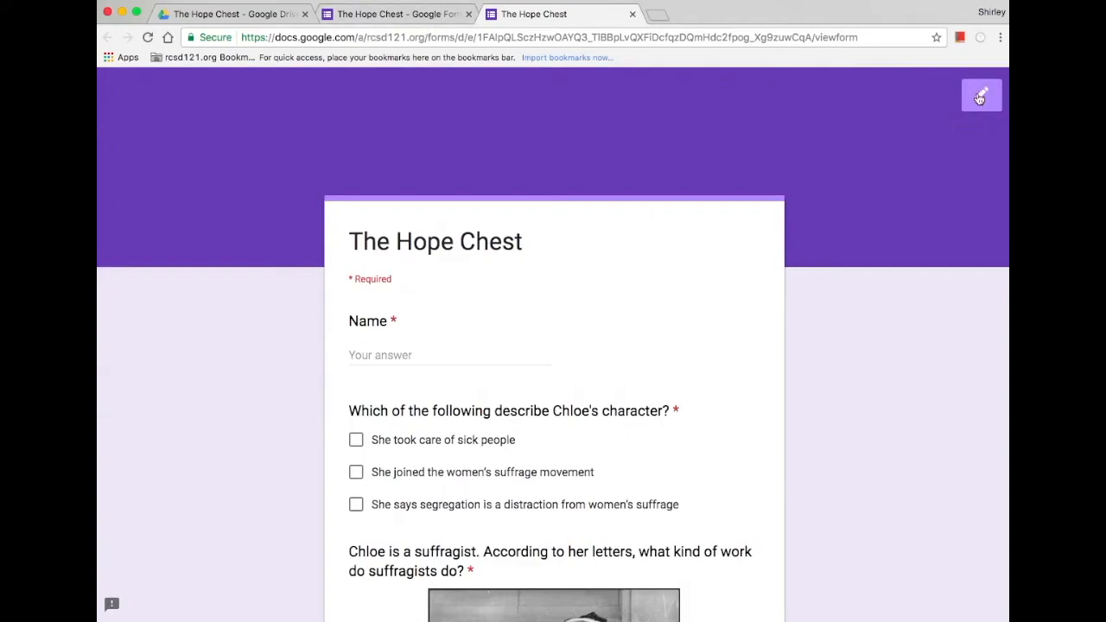
# Step: Return to the form editor and apply the illustrated bookshelf image from the Work and School themes as the form's header
pyautogui.click(404, 19)
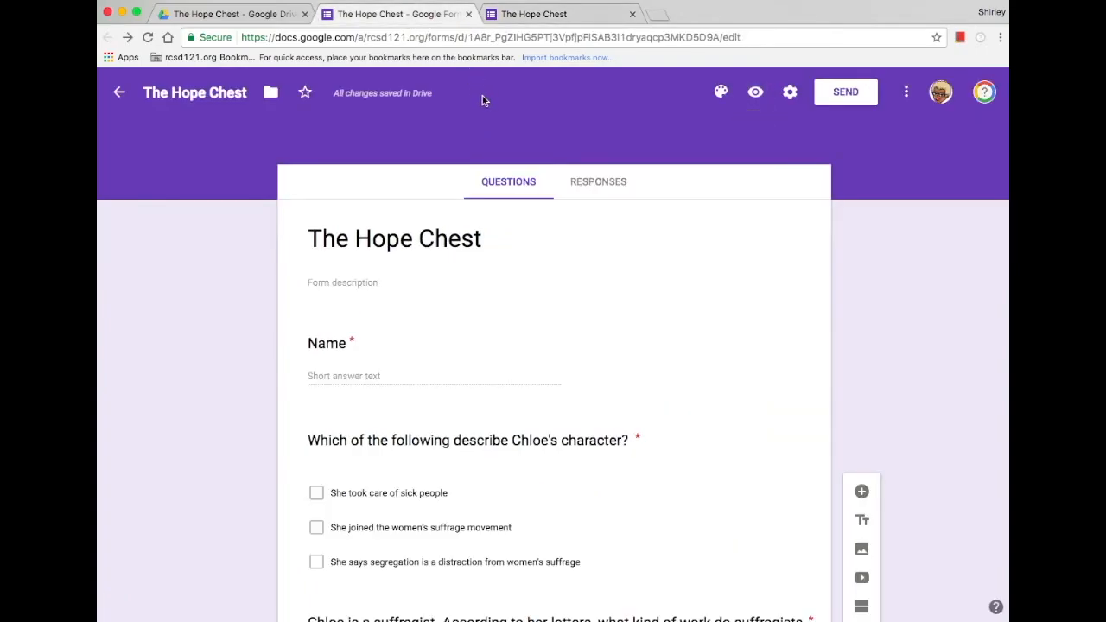
pyautogui.scroll(-2, 481, 95)
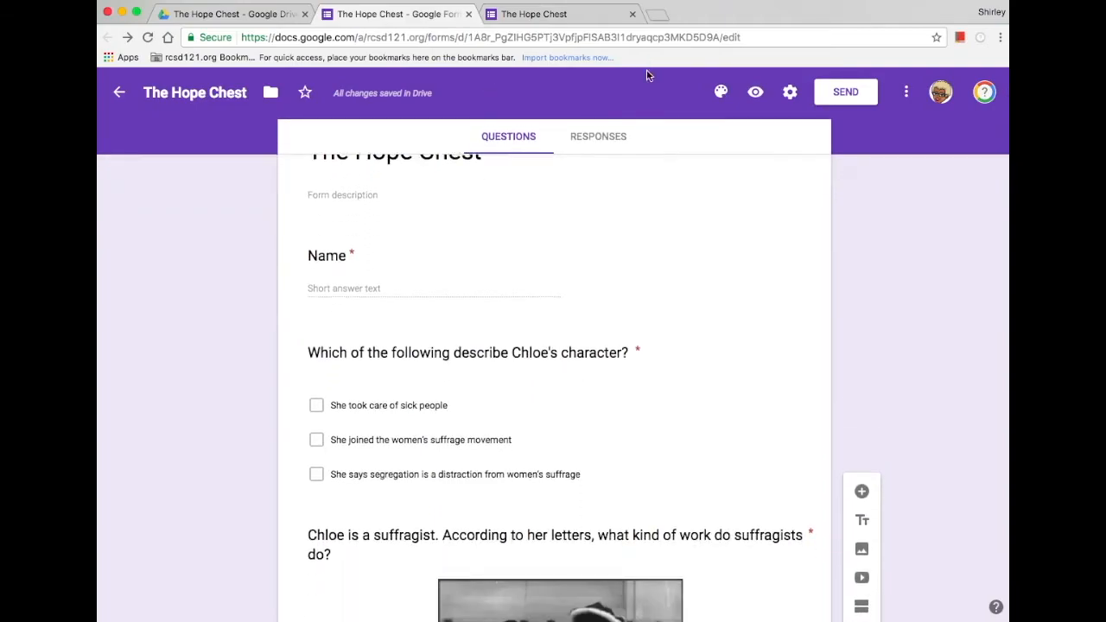
pyautogui.click(721, 95)
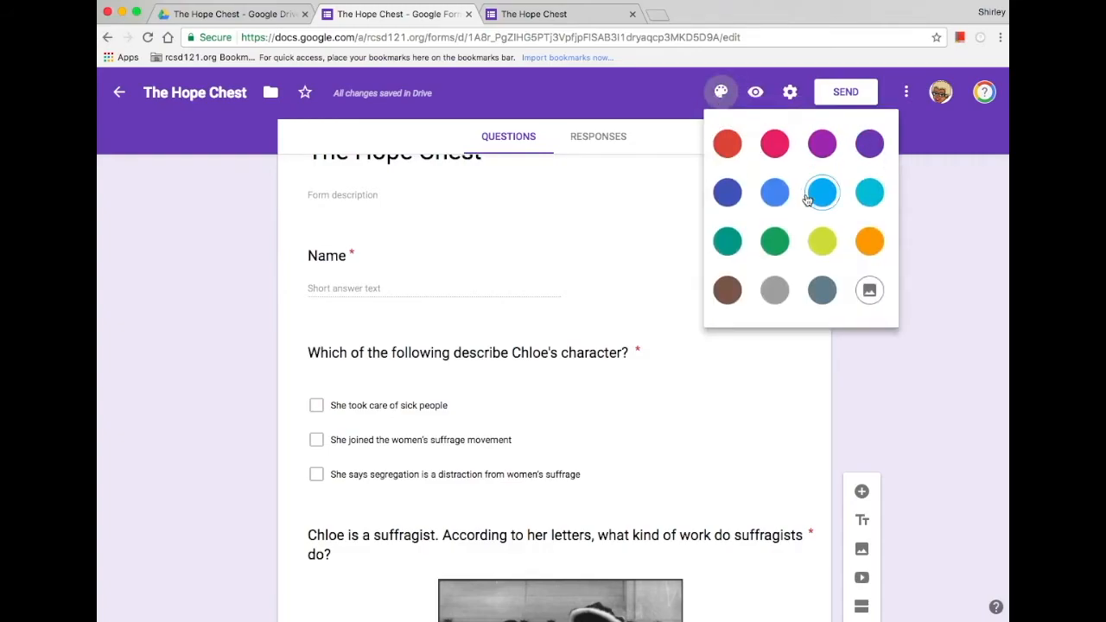
pyautogui.click(868, 292)
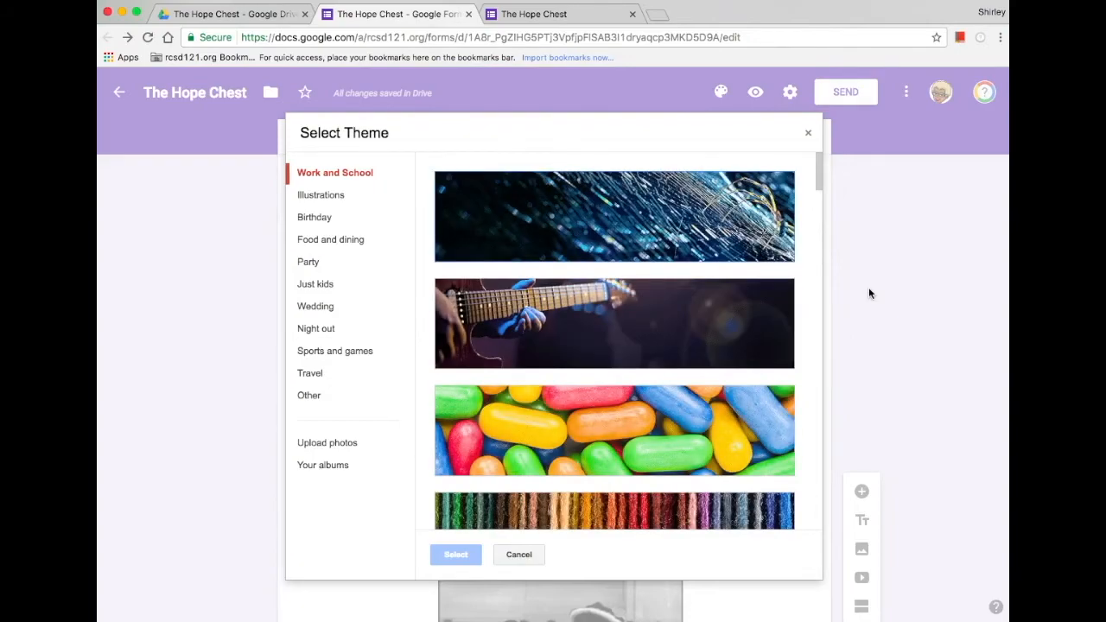
pyautogui.scroll(-10, 751, 355)
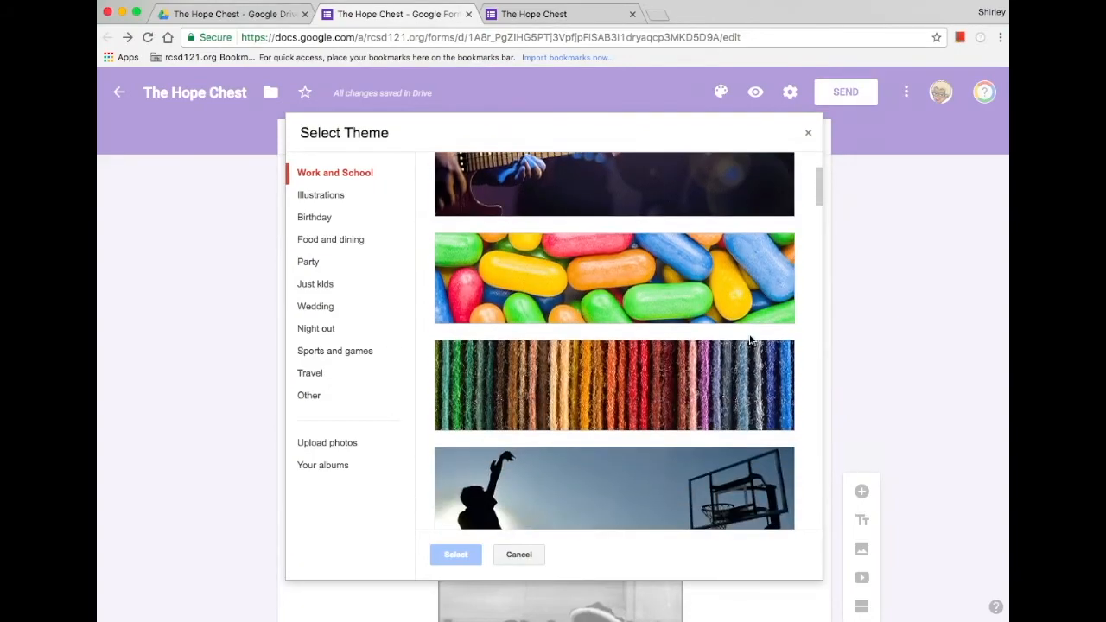
pyautogui.scroll(3, 749, 339)
pyautogui.scroll(-10, 751, 328)
pyautogui.scroll(-10, 760, 278)
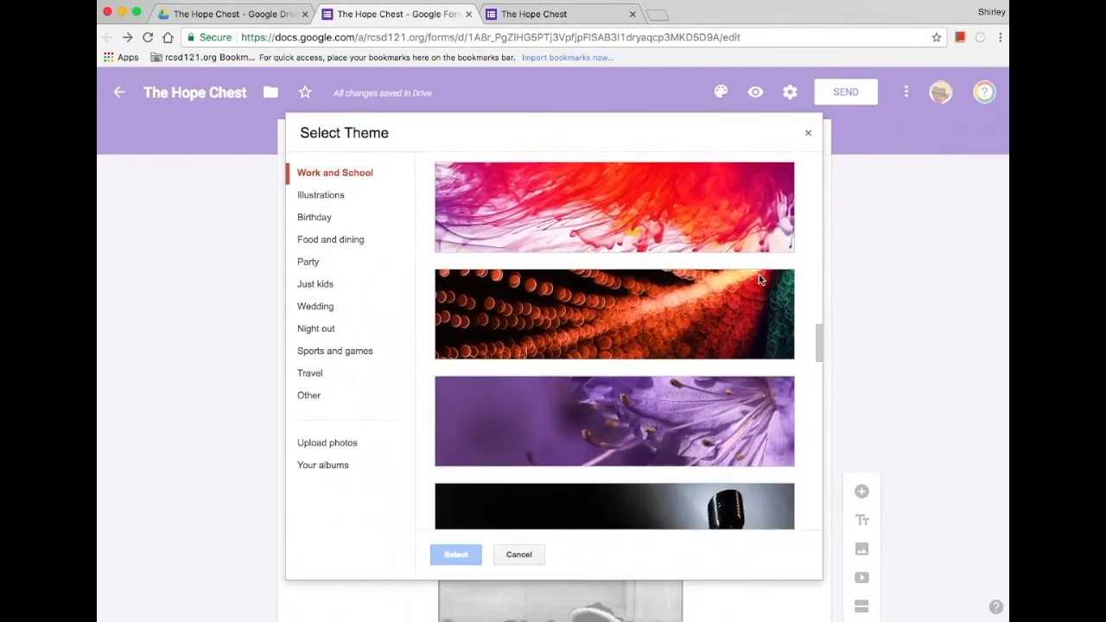
pyautogui.scroll(-5, 769, 190)
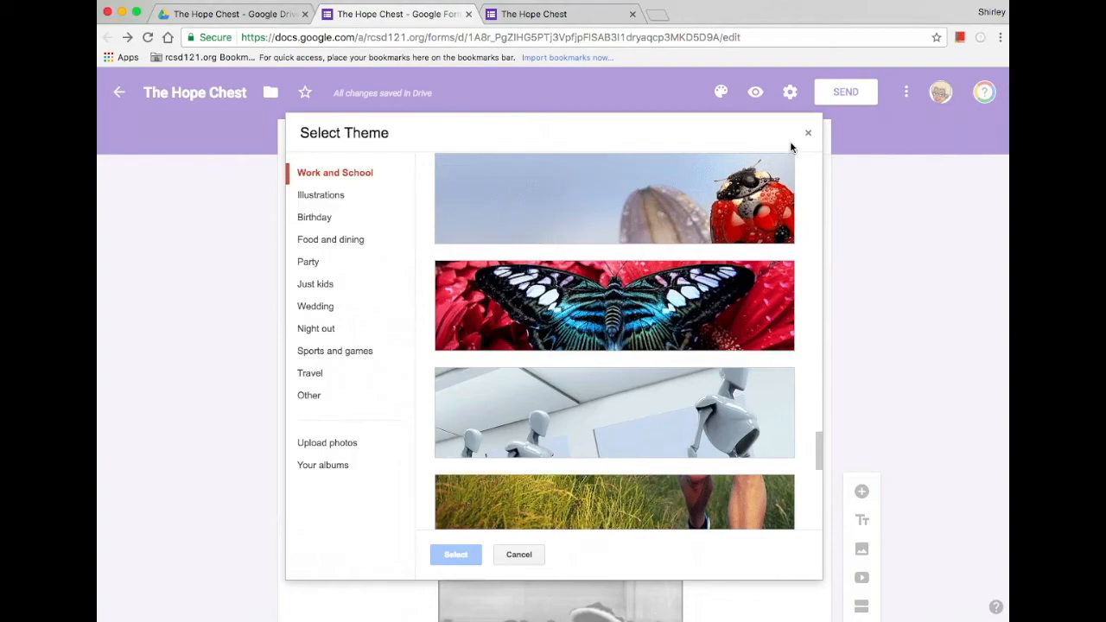
pyautogui.scroll(-7, 752, 294)
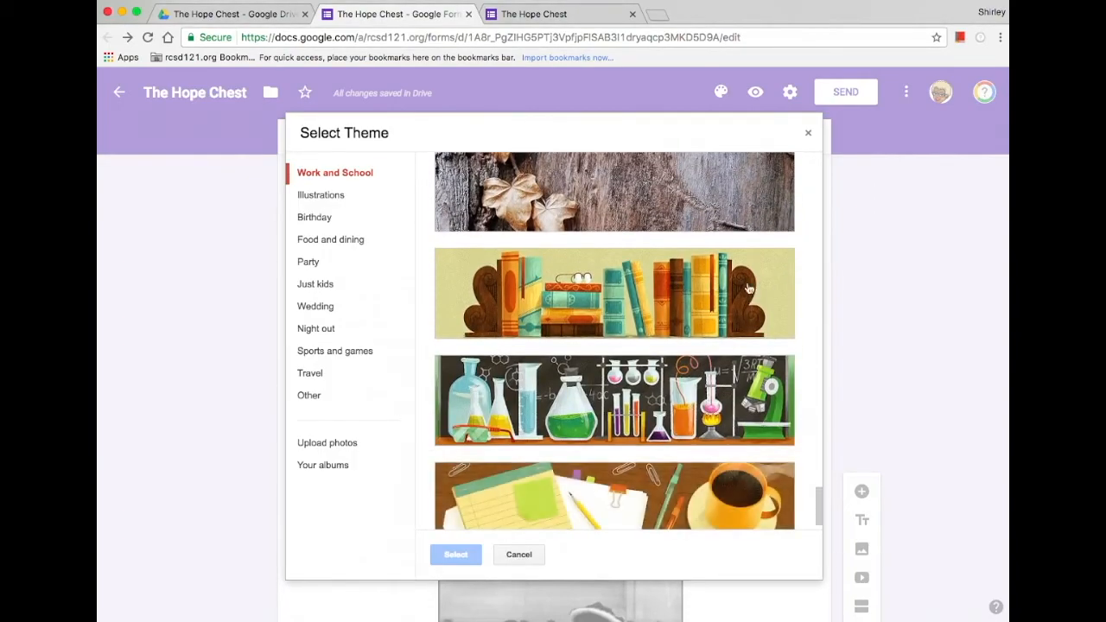
pyautogui.click(704, 305)
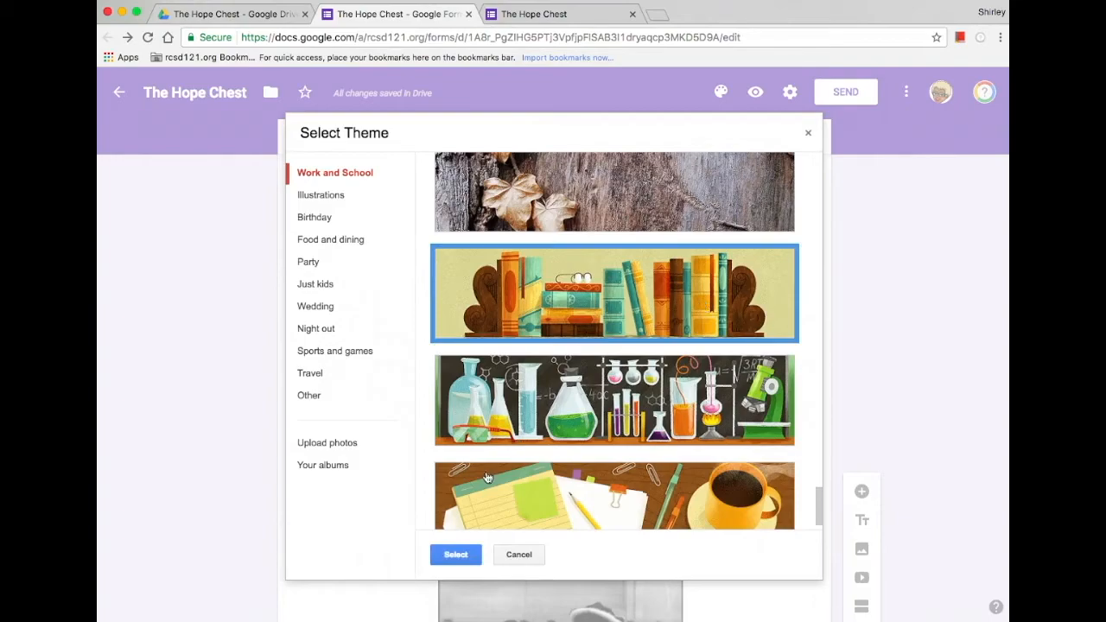
pyautogui.click(453, 555)
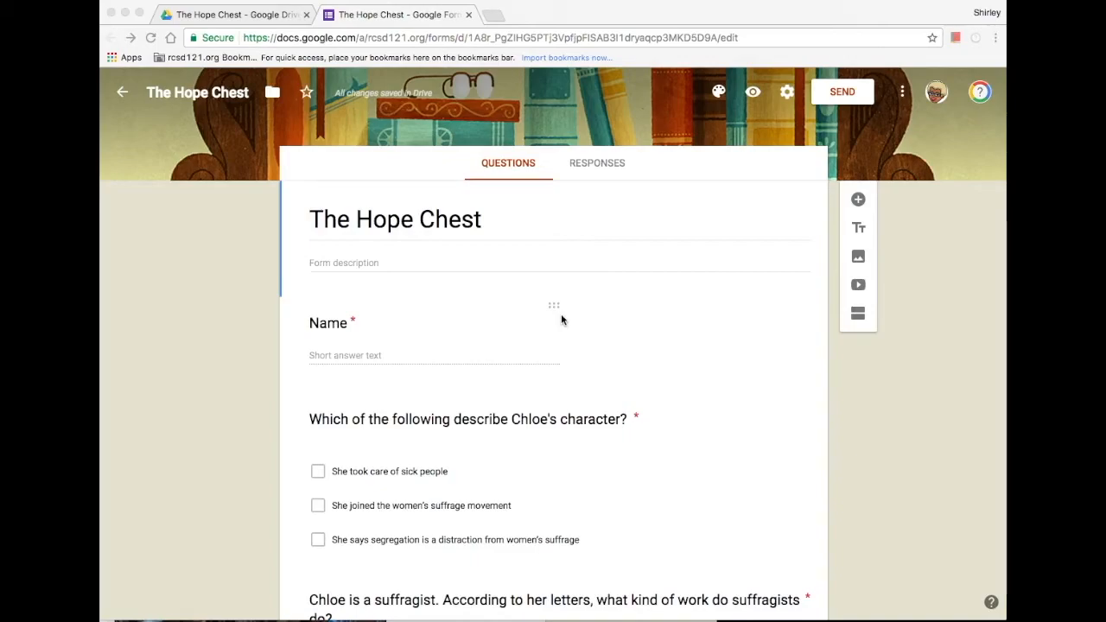
# Step: Create a new spreadsheet as the destination for the form's responses, keeping the suggested "The Hope Chest (Responses)" name
pyautogui.click(602, 165)
pyautogui.click(602, 164)
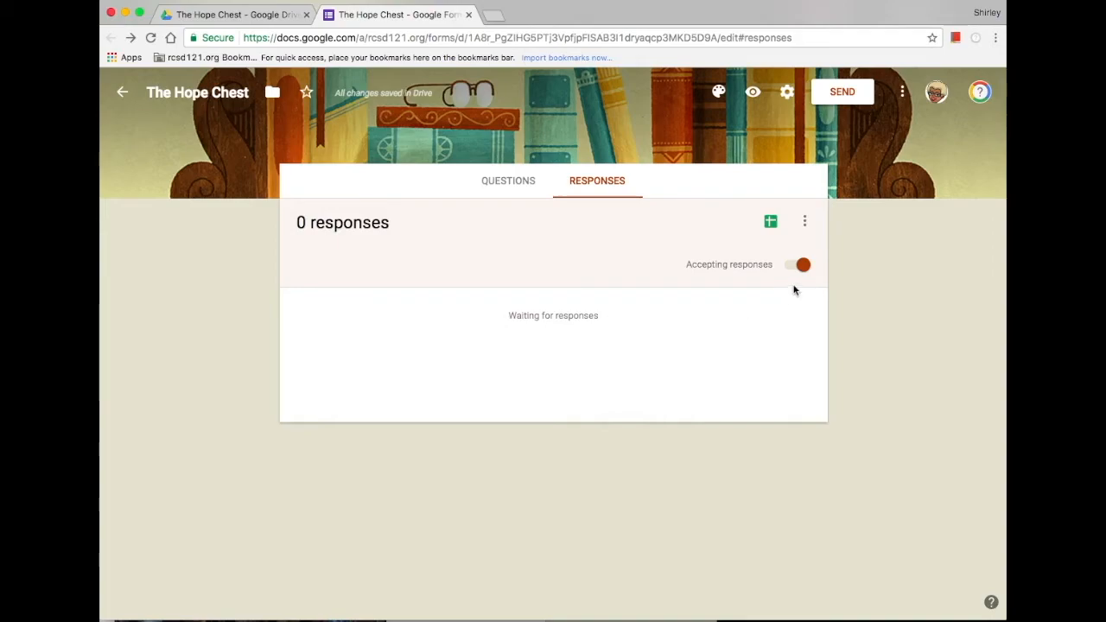
pyautogui.click(770, 224)
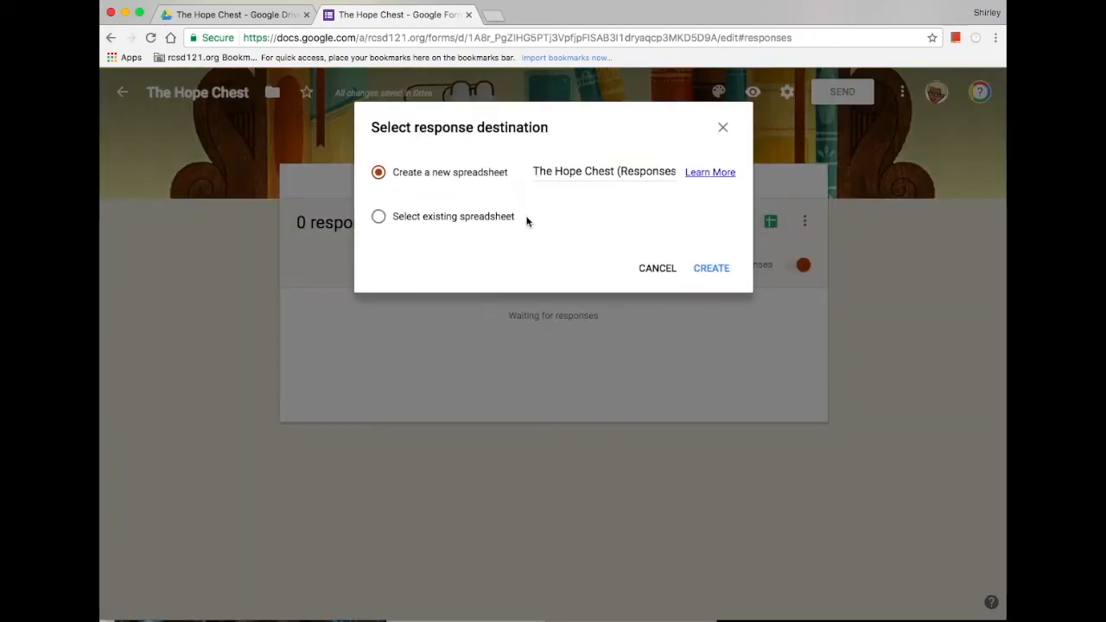
pyautogui.click(710, 268)
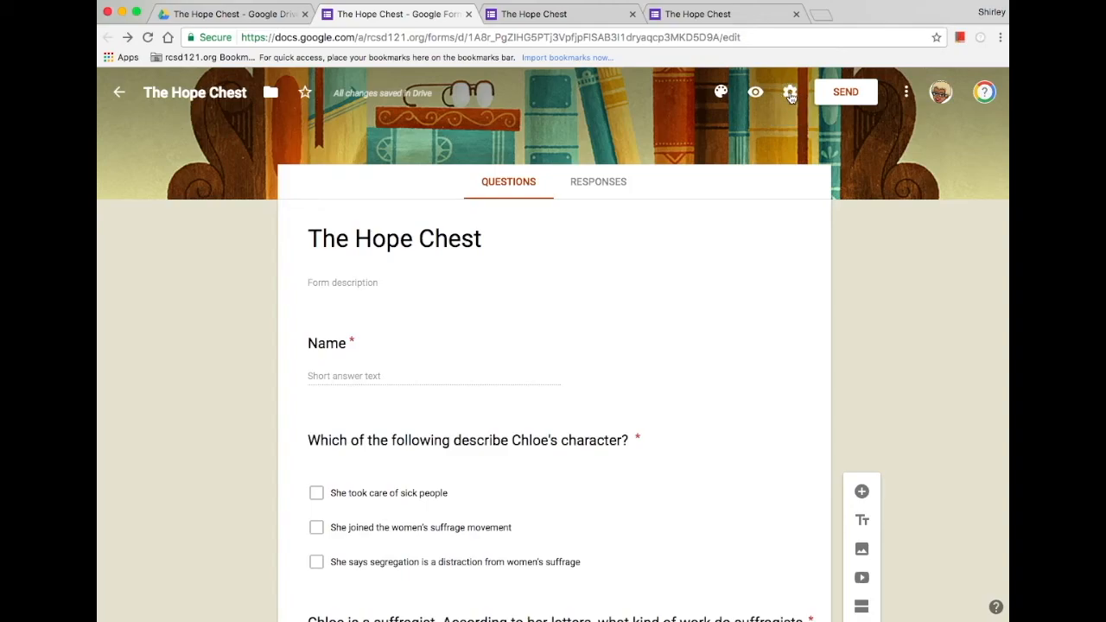
# Step: Limit respondents to 1 response in the form's general settings and save the change
pyautogui.click(790, 93)
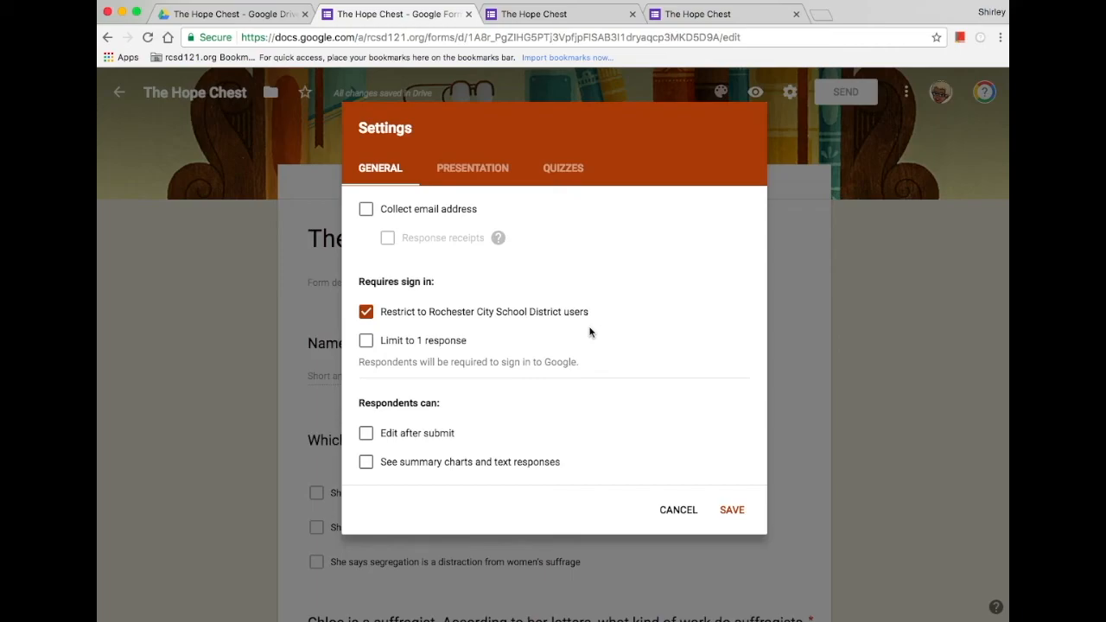
pyautogui.click(367, 342)
pyautogui.click(730, 511)
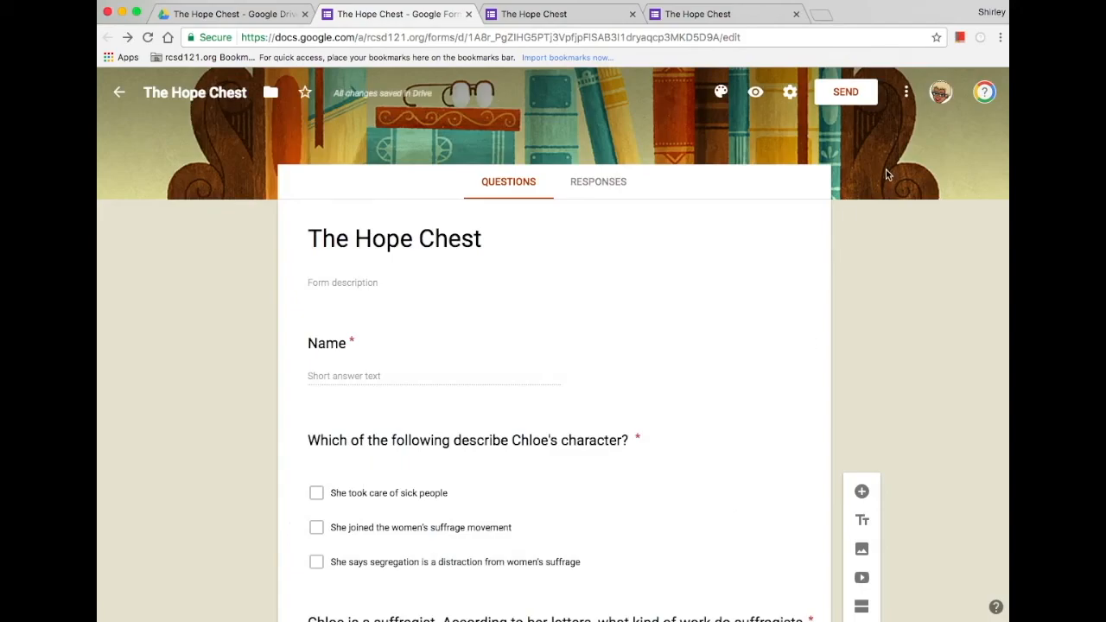
pyautogui.click(906, 93)
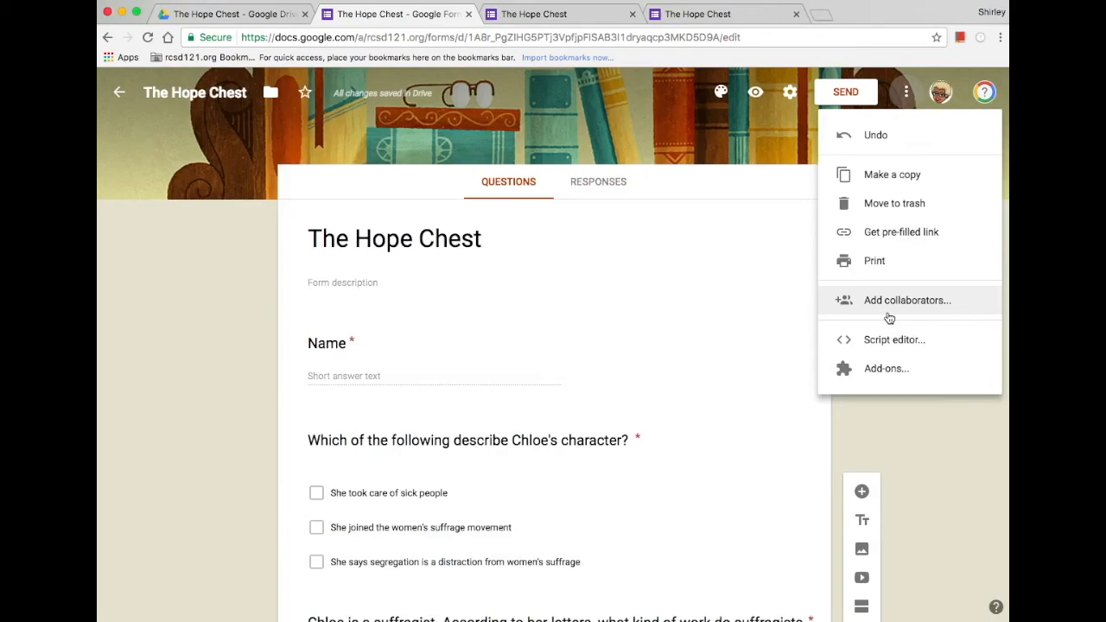
pyautogui.click(776, 123)
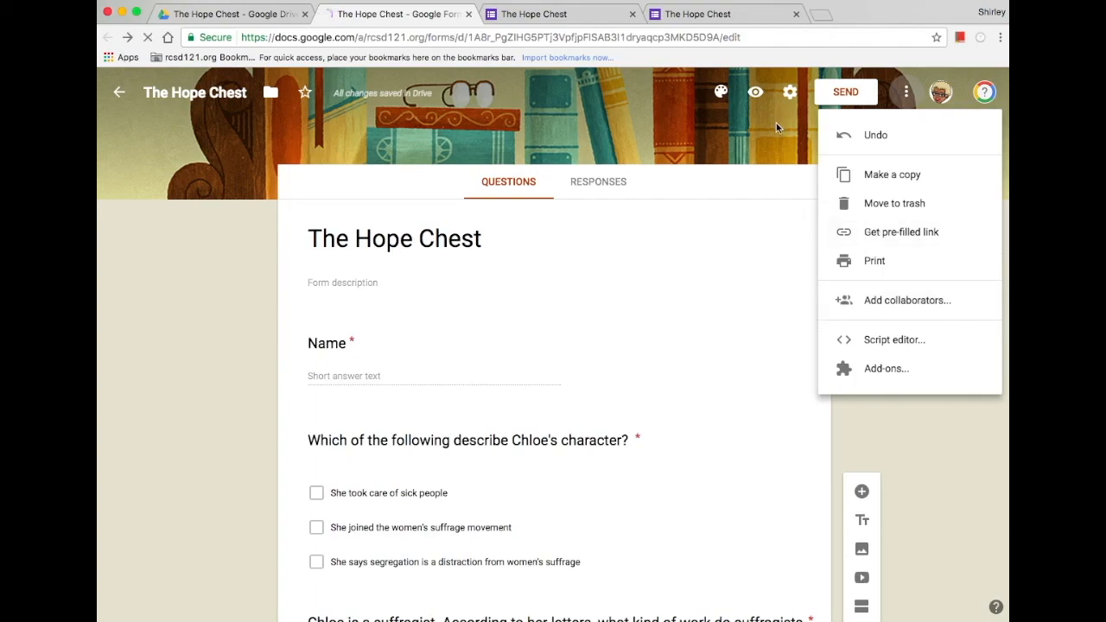
# Step: Choose to send the form by link and shorten its URL
pyautogui.click(847, 96)
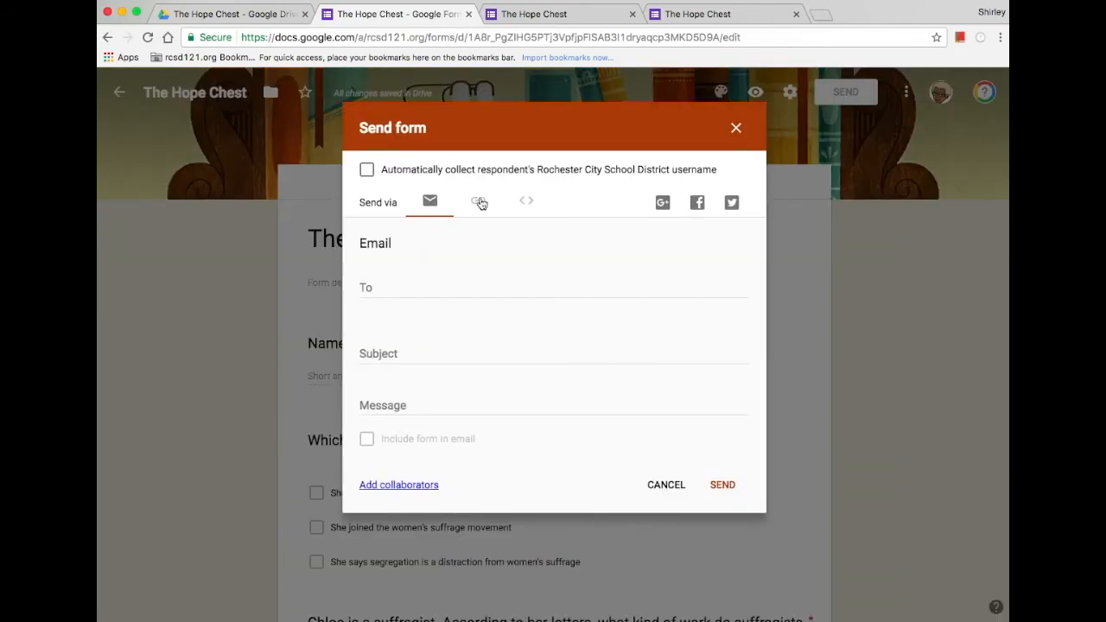
pyautogui.click(479, 202)
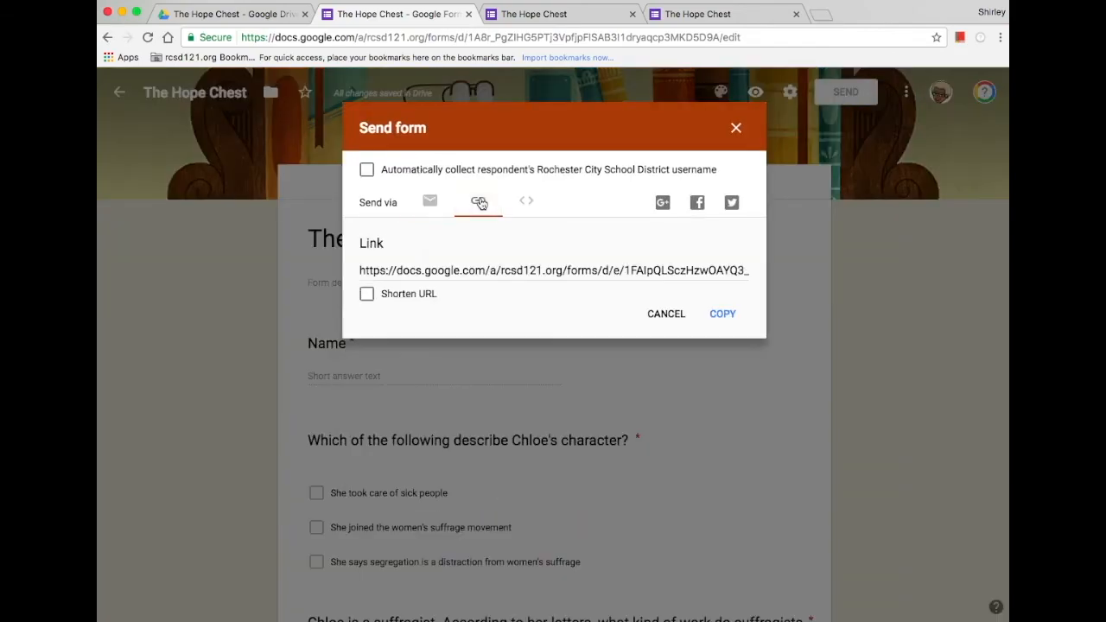
pyautogui.click(367, 295)
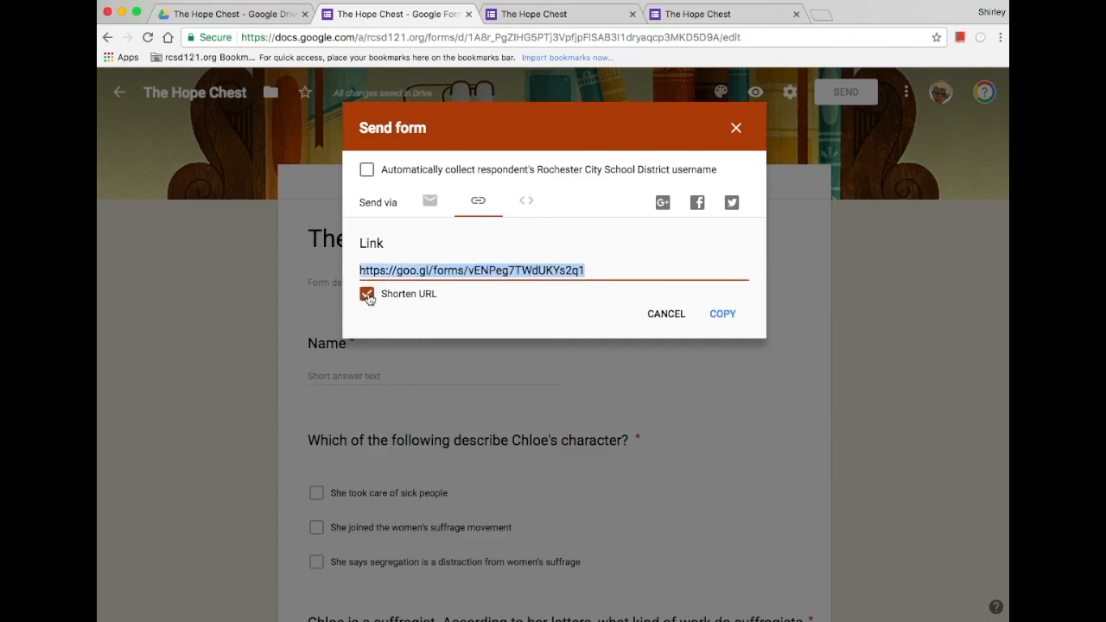